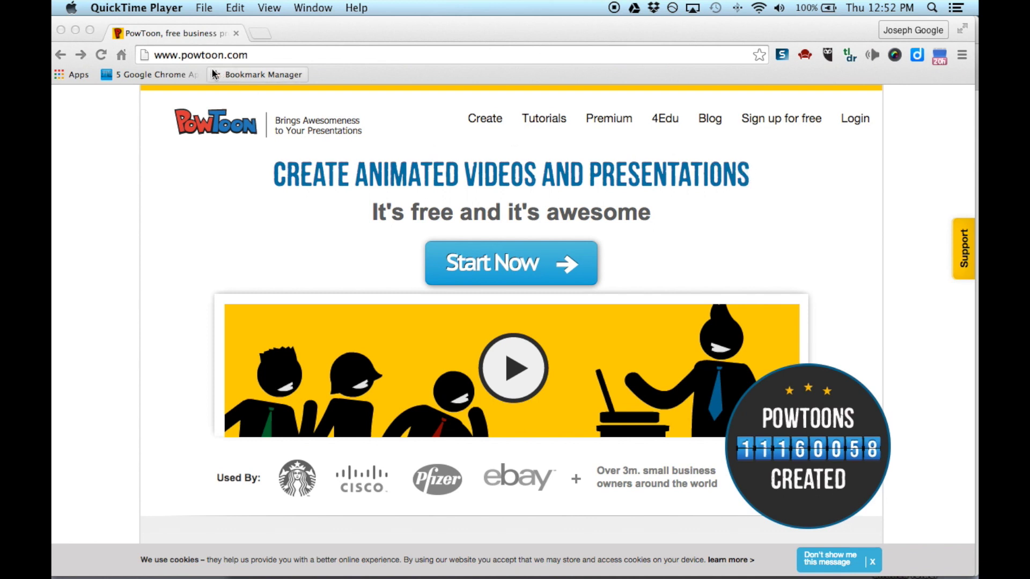
Step: Bring the Chrome window with the powtoon.com homepage to the front
click(861, 124)
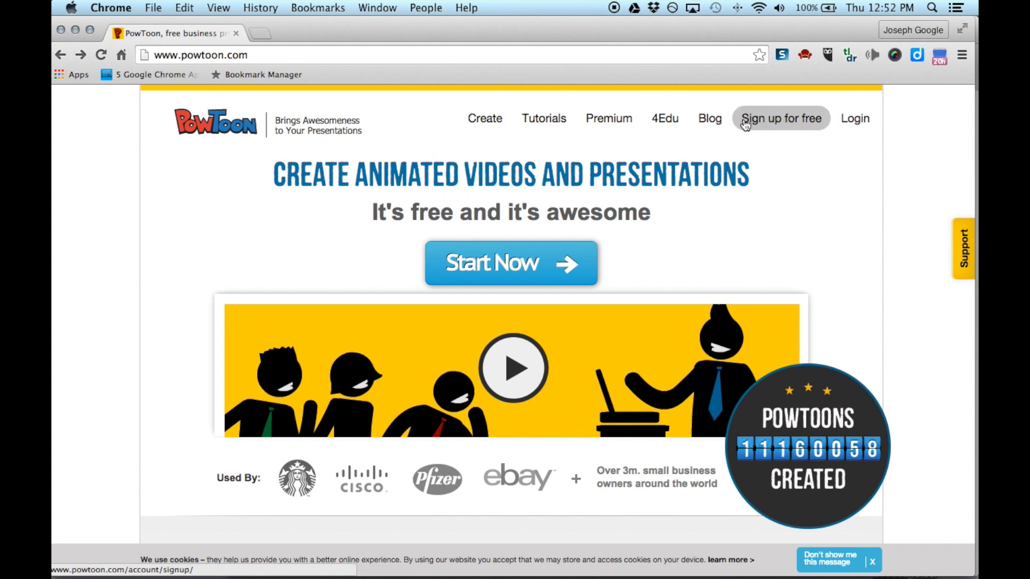
Step: Log in with the second Google account and browse the Marker projects on the dashboard
click(856, 124)
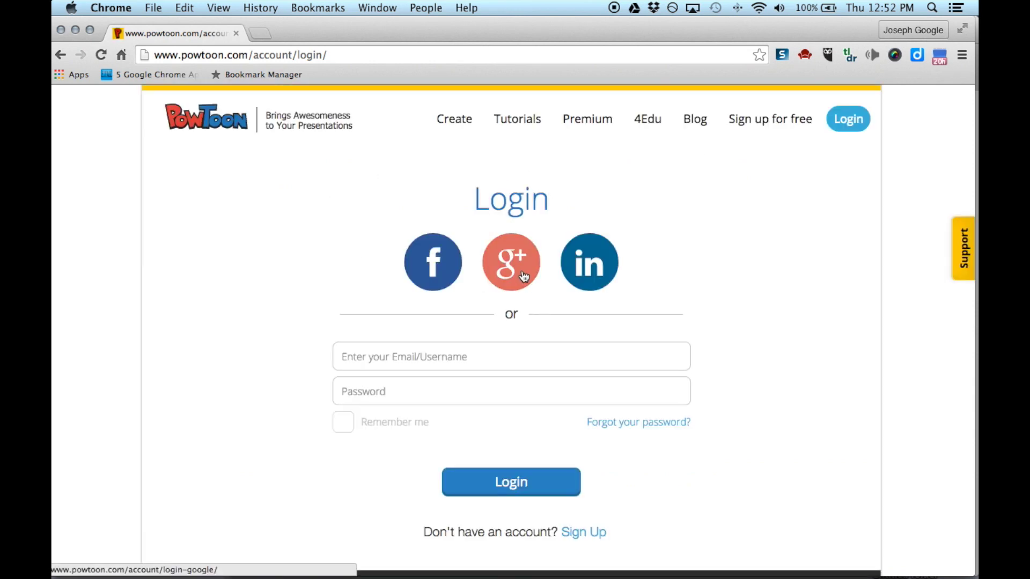
click(518, 266)
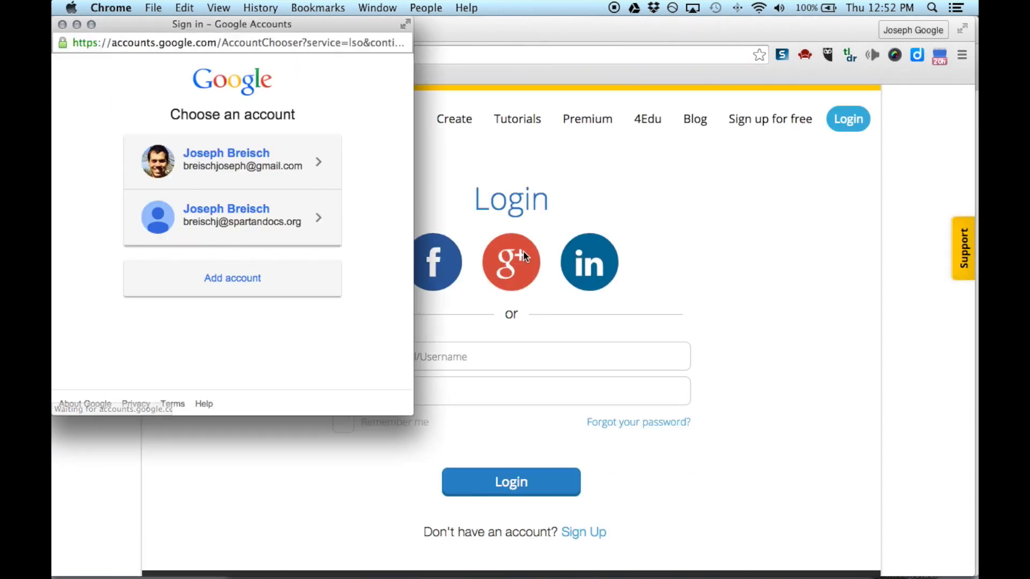
click(256, 223)
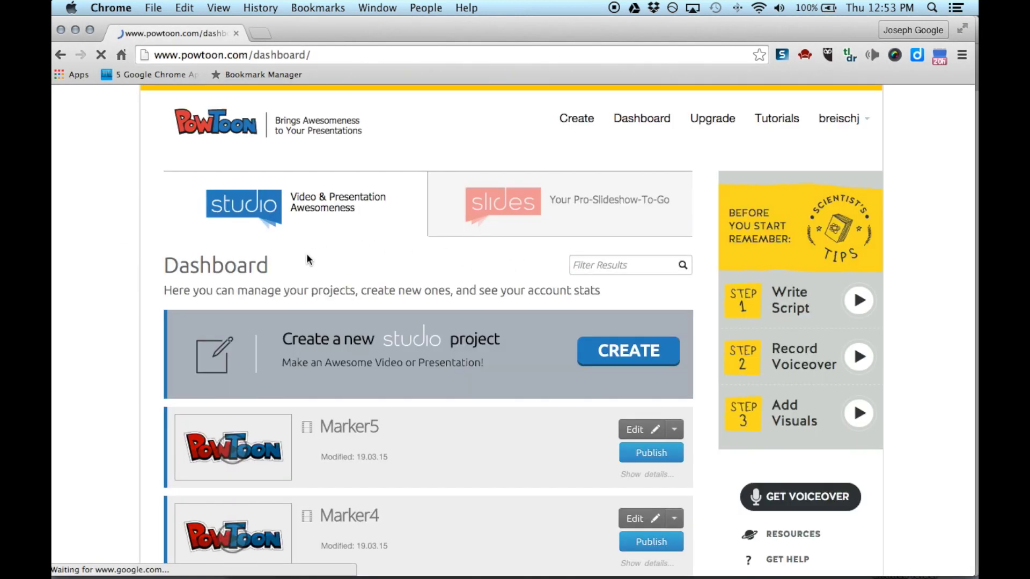
scroll(359, 285, down, 5)
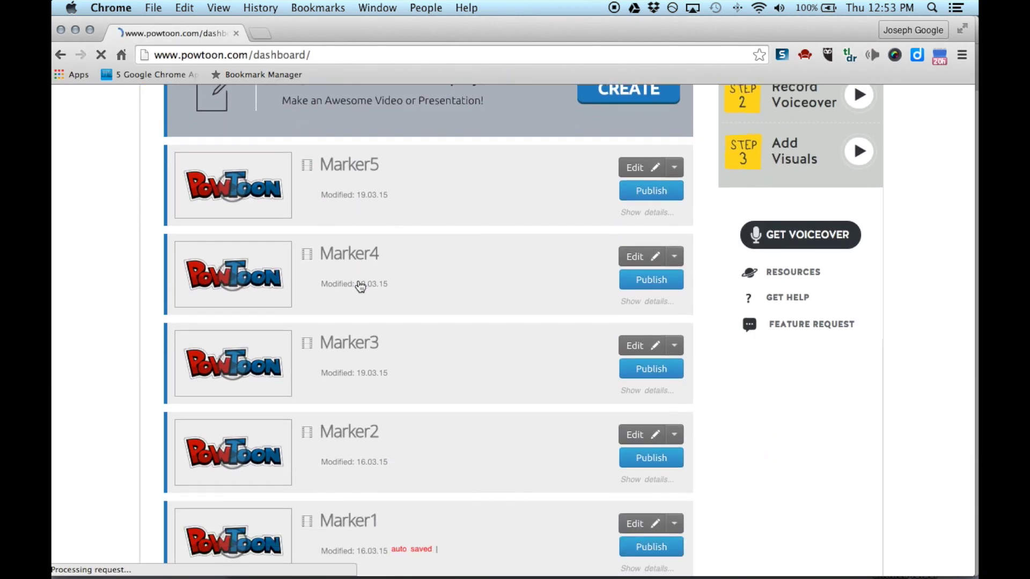
scroll(359, 287, down, 5)
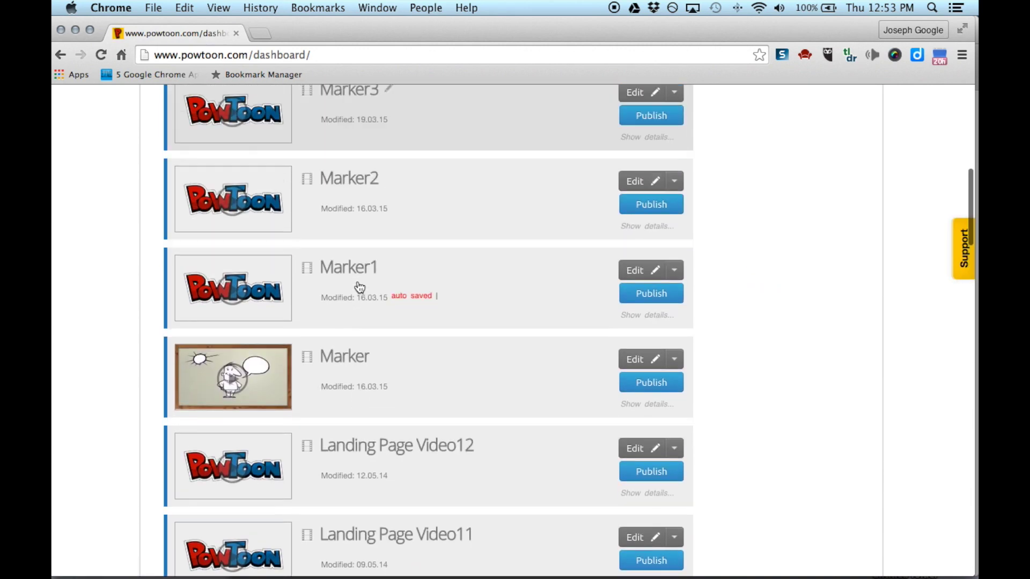
scroll(359, 287, up, 10)
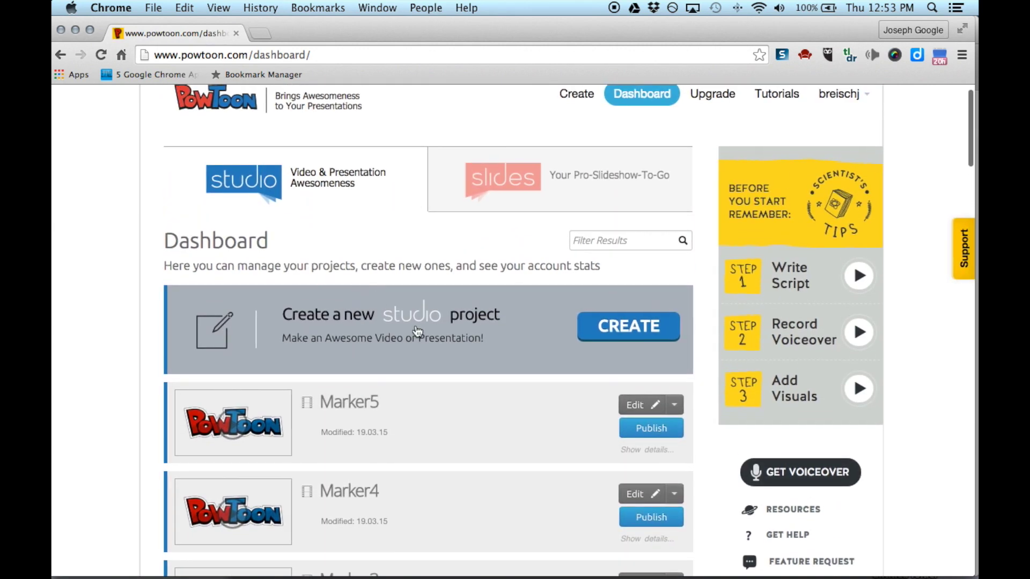
scroll(339, 328, down, 9)
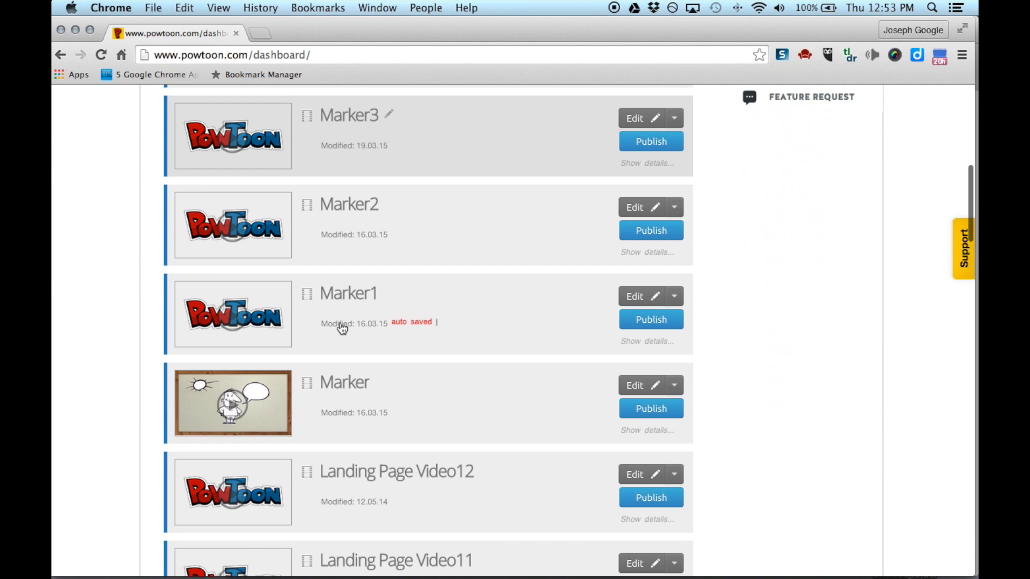
scroll(337, 328, up, 9)
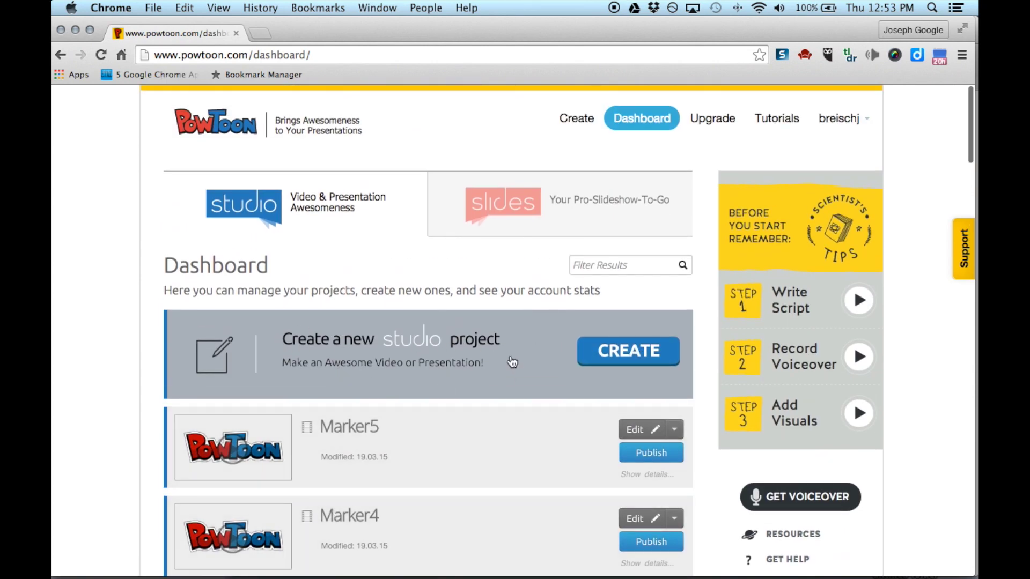
Step: Create a new studio project from the Marker template, opening Marker6
click(617, 349)
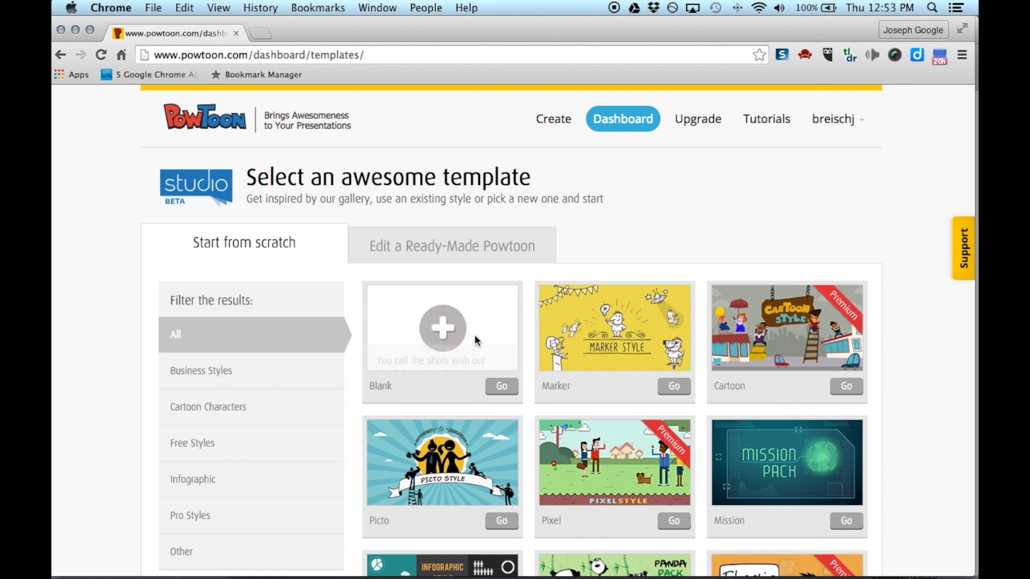
click(674, 387)
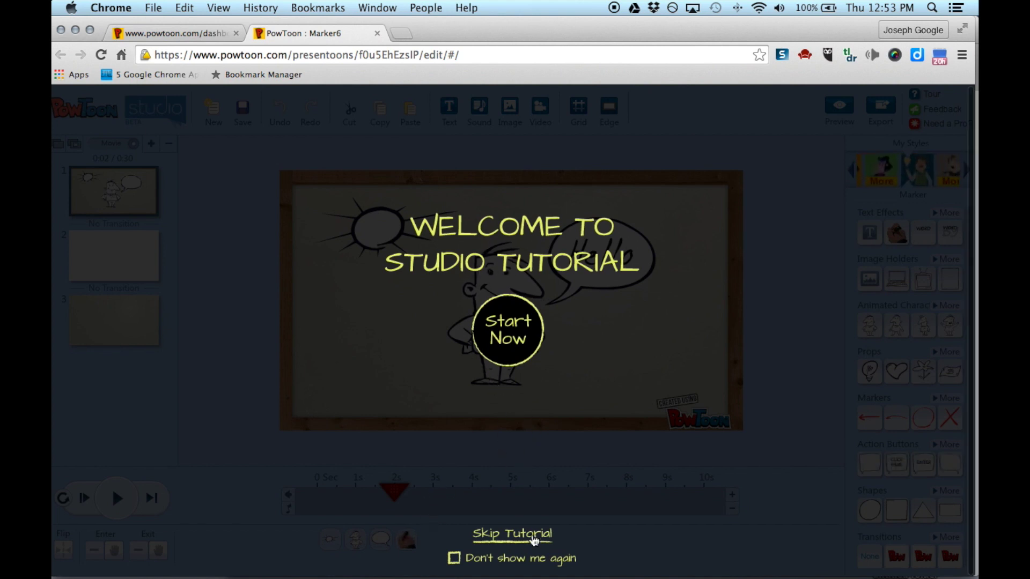
Step: Skip the tutorial and add a new blank slide 2 lasting 8 seconds
click(534, 536)
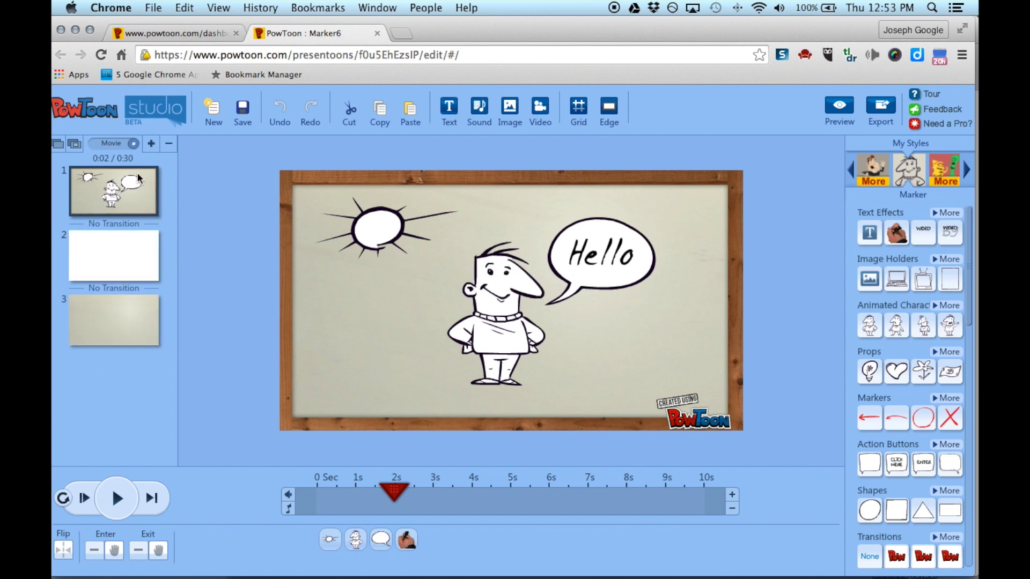
click(151, 144)
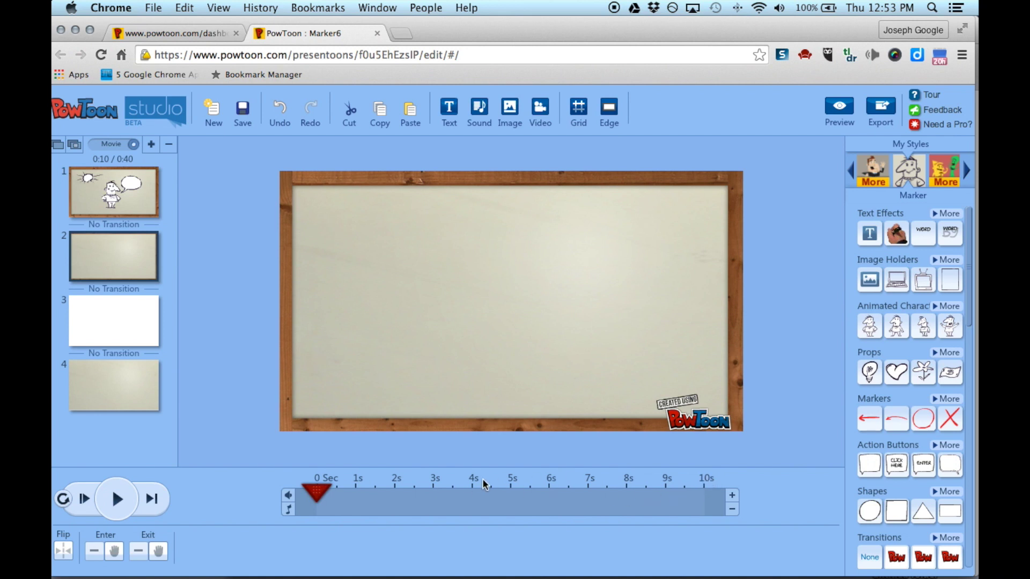
click(733, 495)
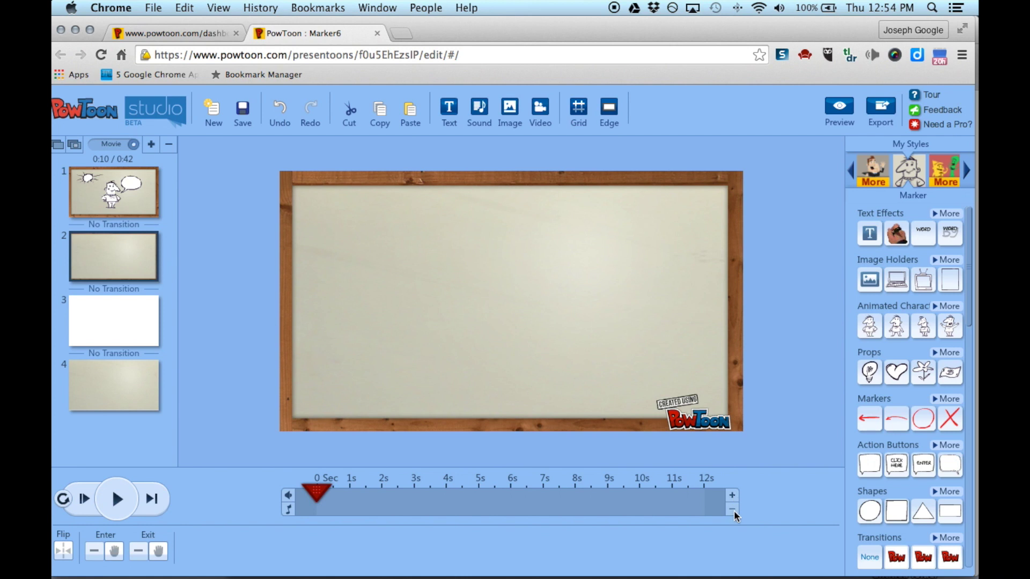
click(732, 509)
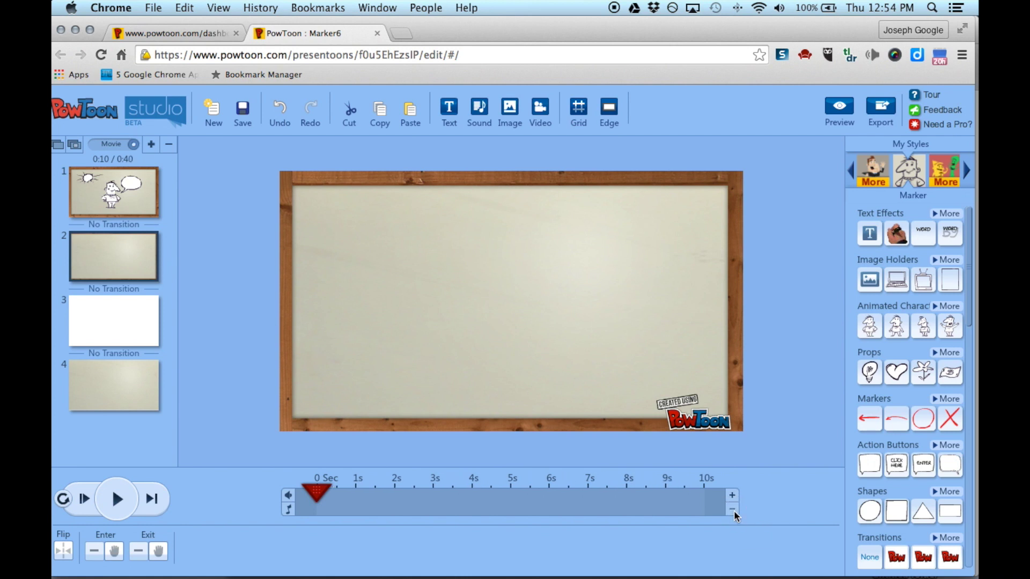
click(732, 509)
click(733, 509)
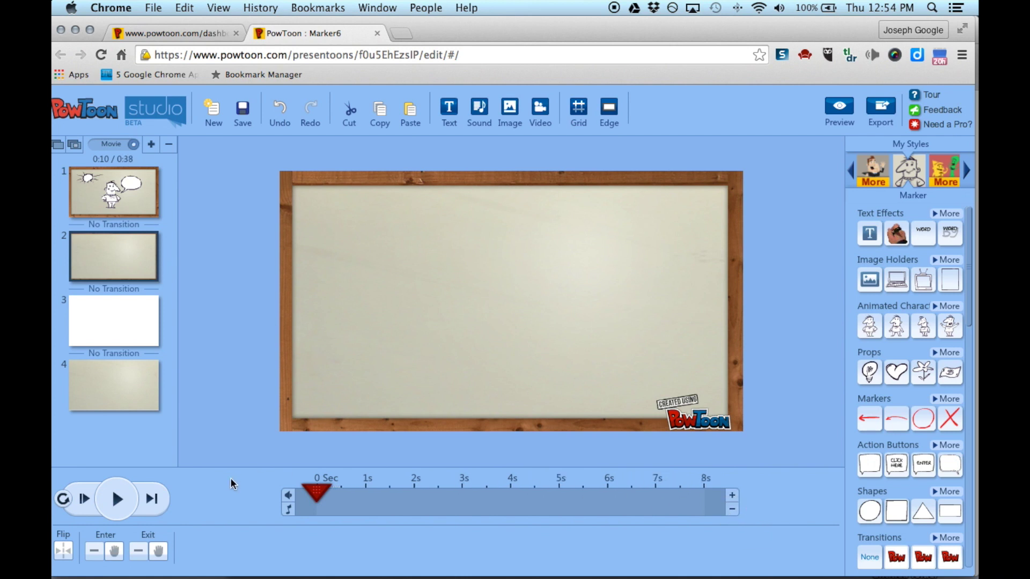
Step: Retime slide 1's sun burst to show from about 1.5 to 6 seconds
click(127, 195)
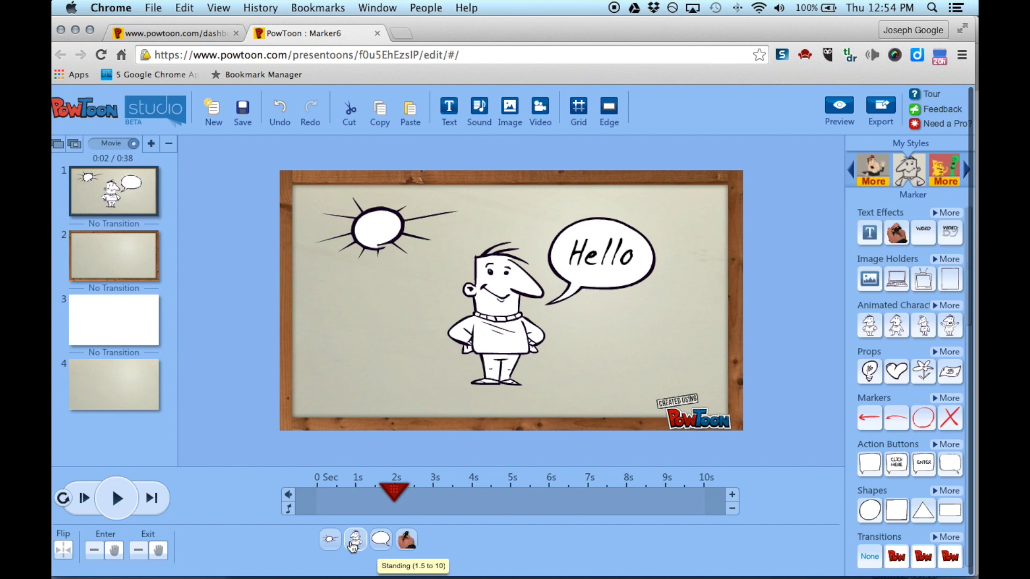
drag(397, 493, 550, 496)
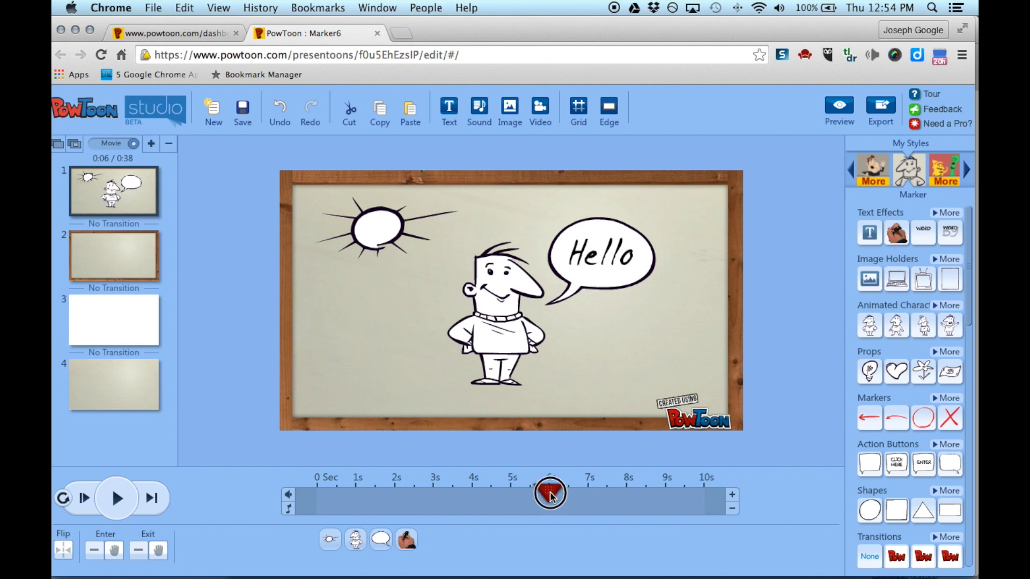
drag(551, 496, 309, 502)
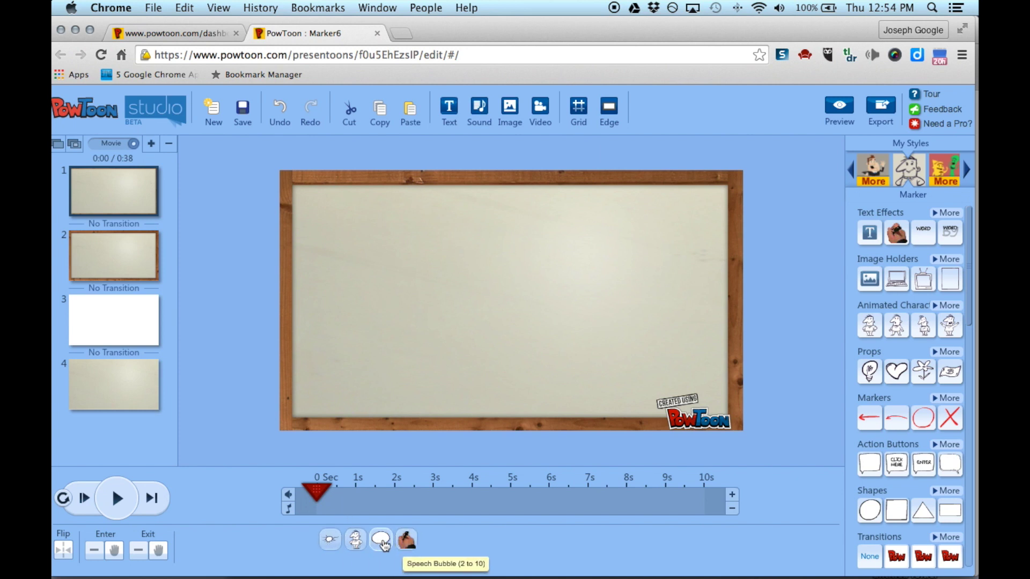
click(329, 539)
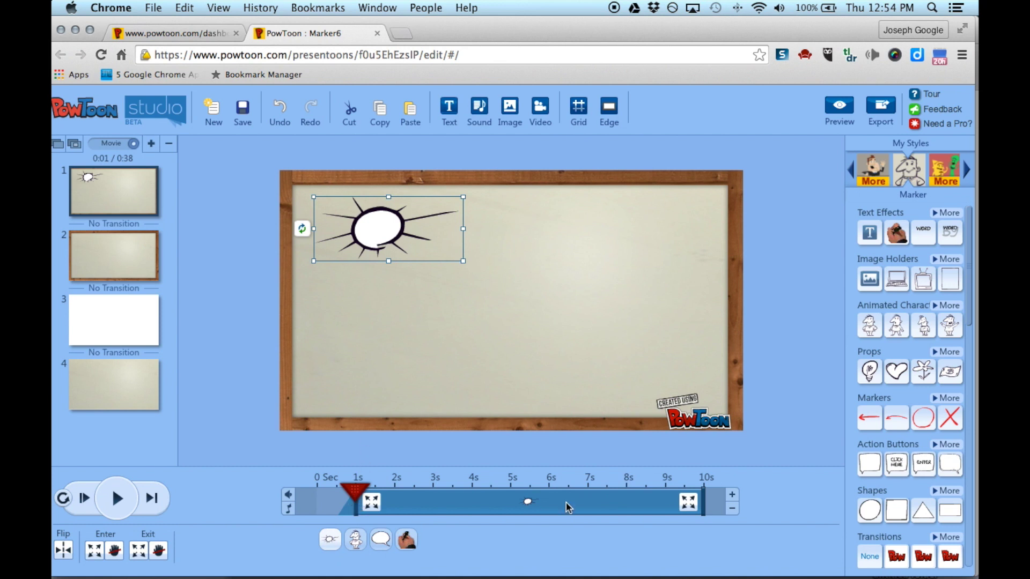
drag(706, 496, 550, 499)
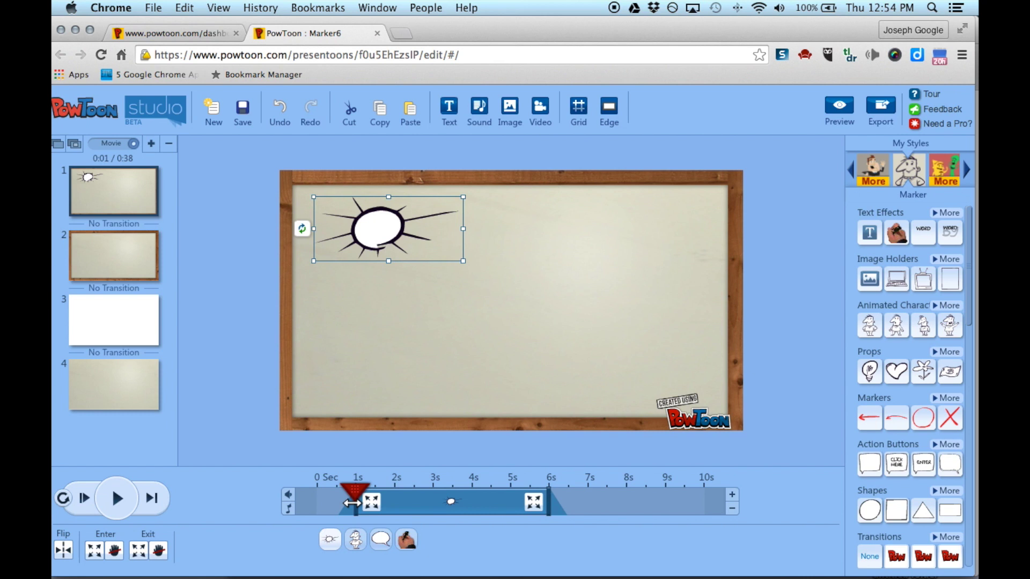
drag(351, 502, 374, 503)
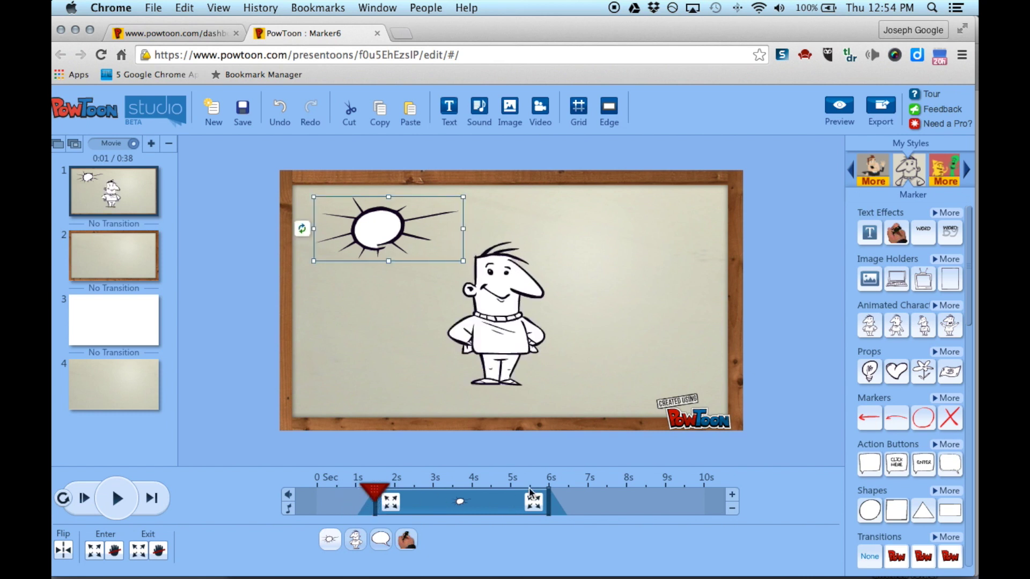
mouse_move(548, 501)
mouse_down()
mouse_move(609, 498)
mouse_move(548, 500)
mouse_up()
Step: Give the sun burst an Up entrance effect and a Down exit effect
click(390, 504)
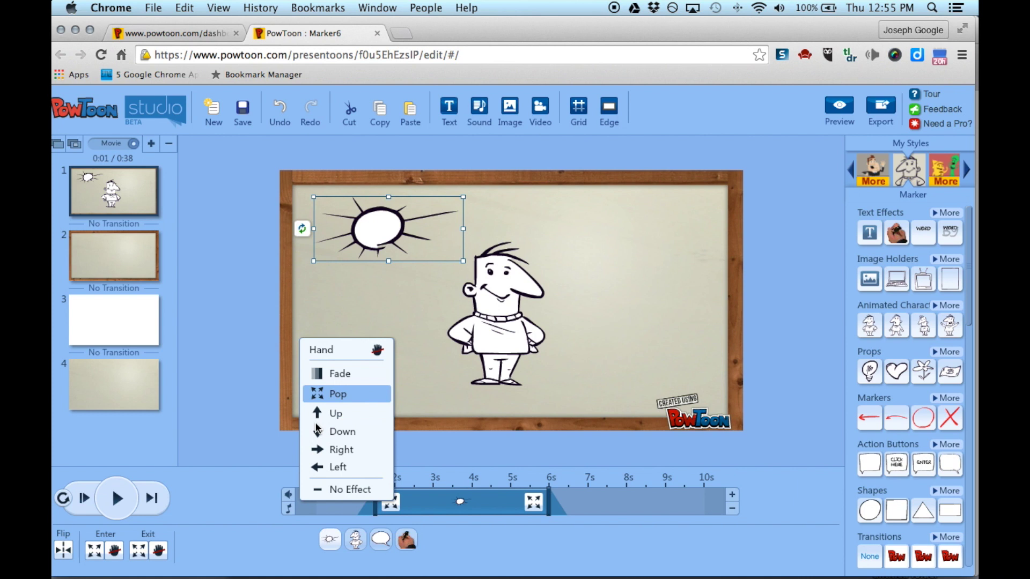
click(336, 414)
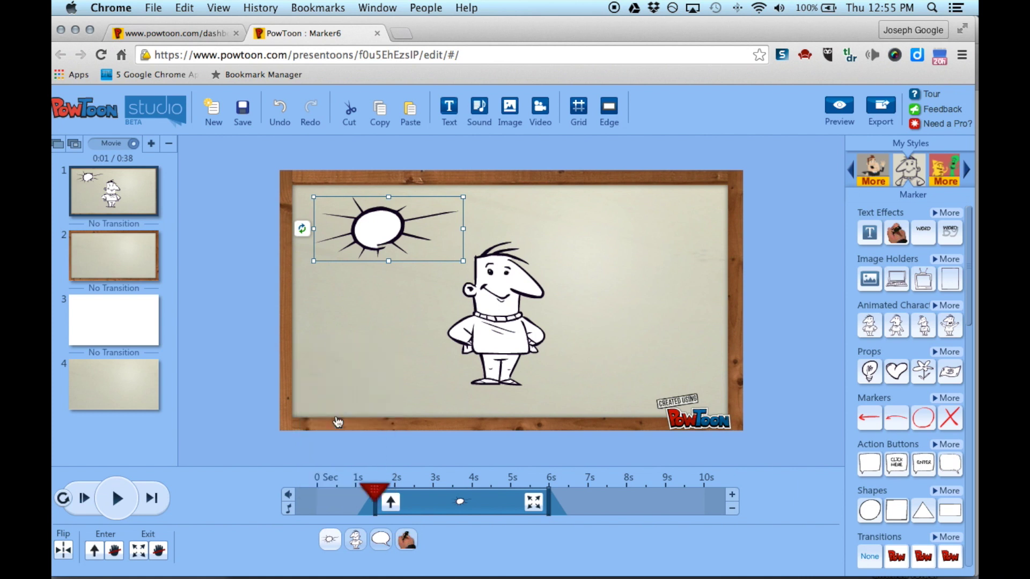
click(541, 509)
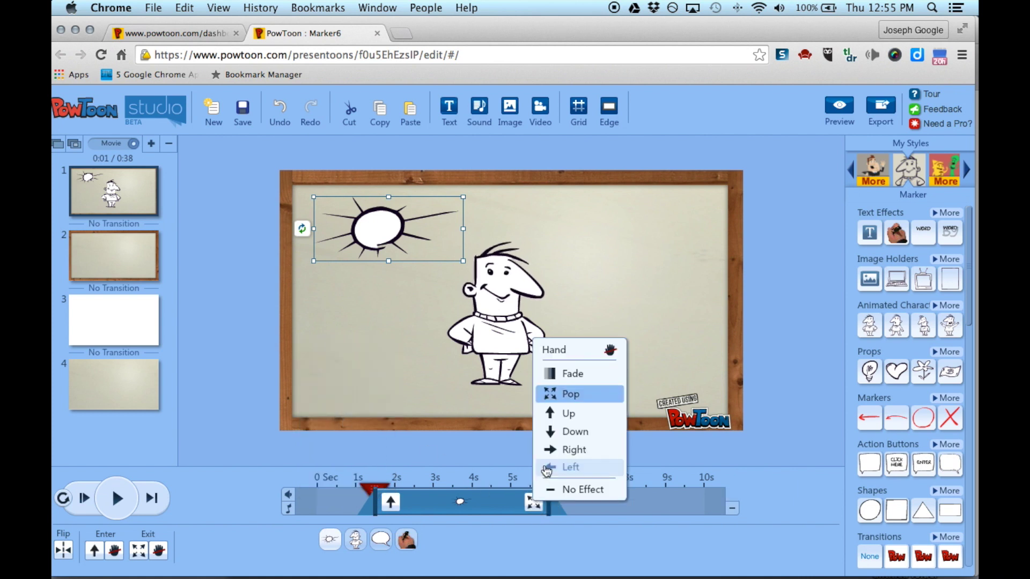
click(550, 432)
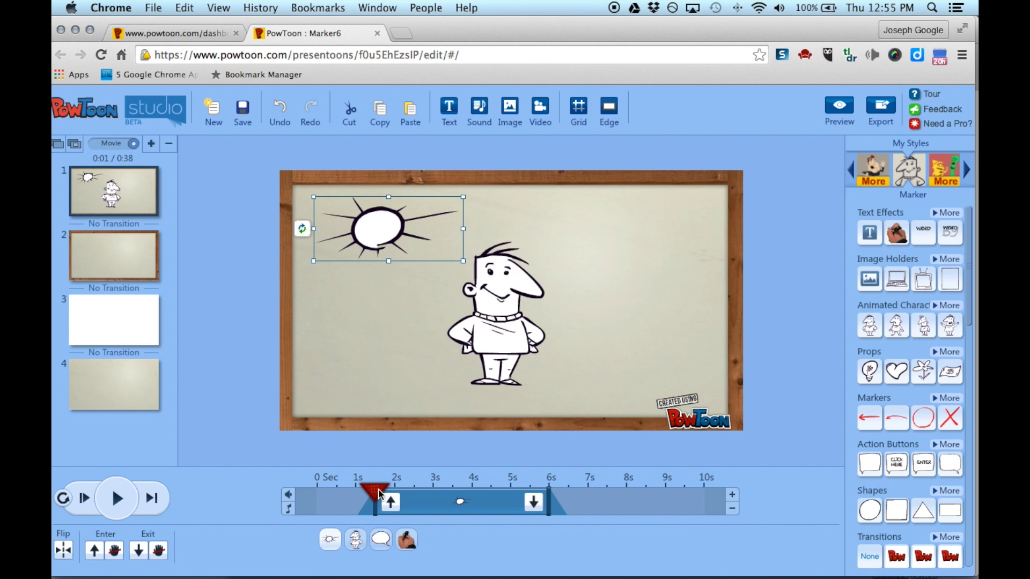
Step: Rewind and play slide 1 to preview the sun burst animation
drag(375, 492, 320, 493)
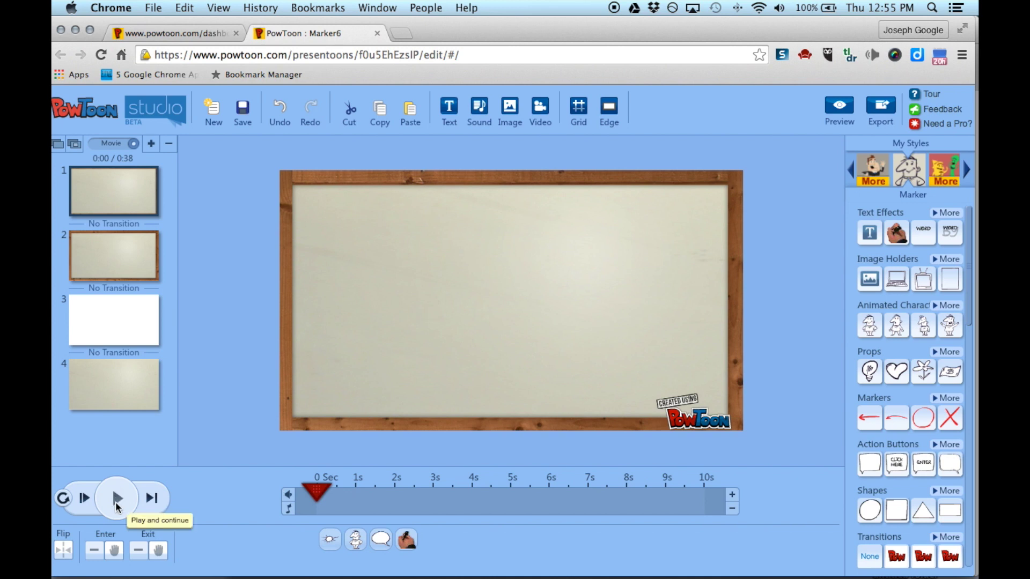
click(117, 504)
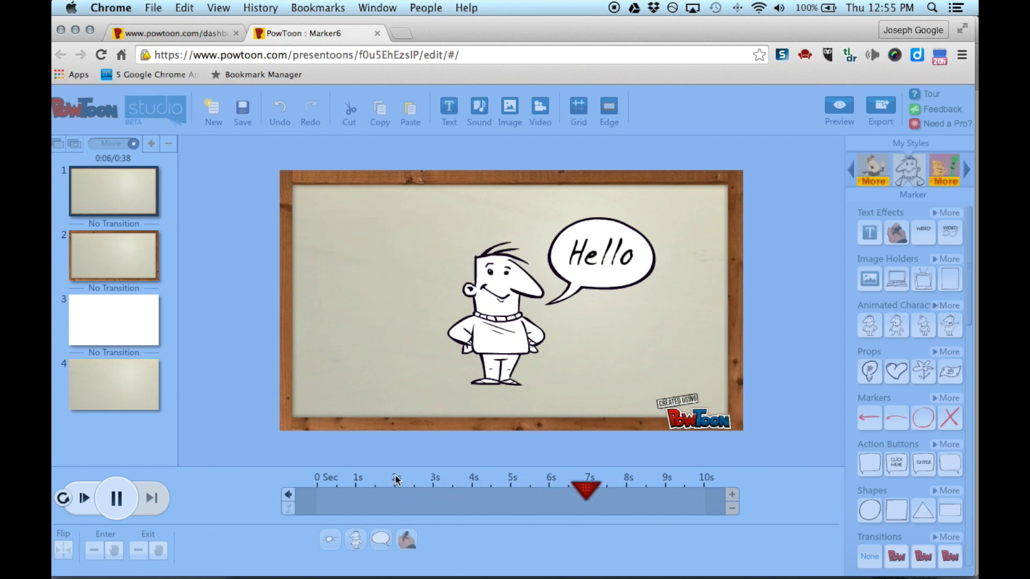
click(116, 500)
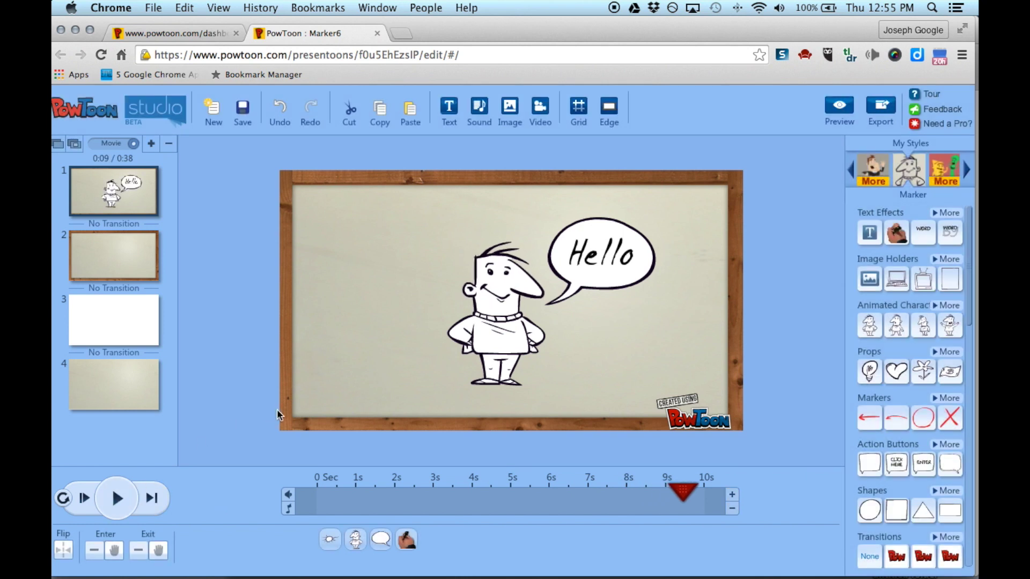
Step: Open the empty slide 2 and switch the element library to the Label style
click(123, 264)
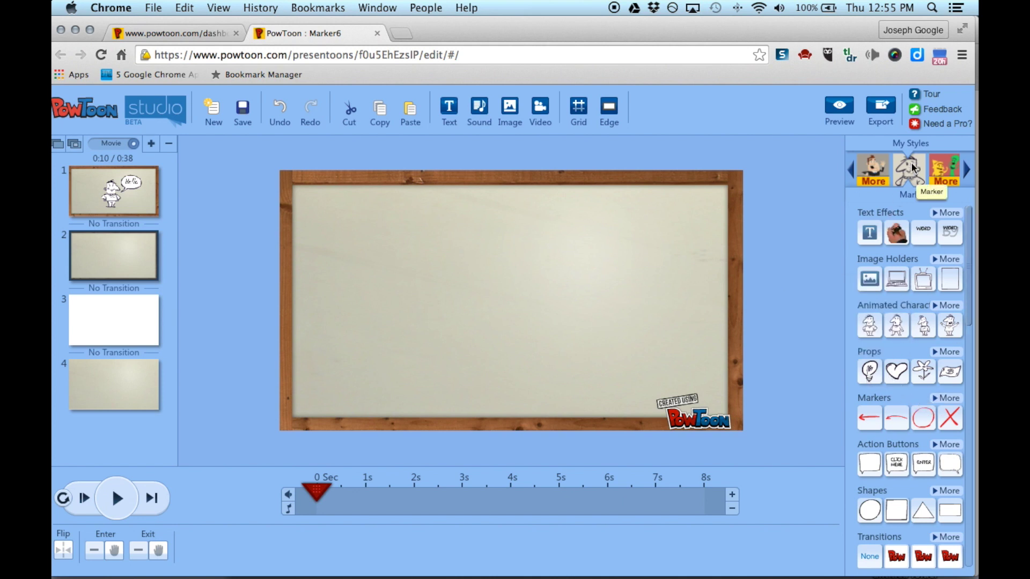
click(967, 171)
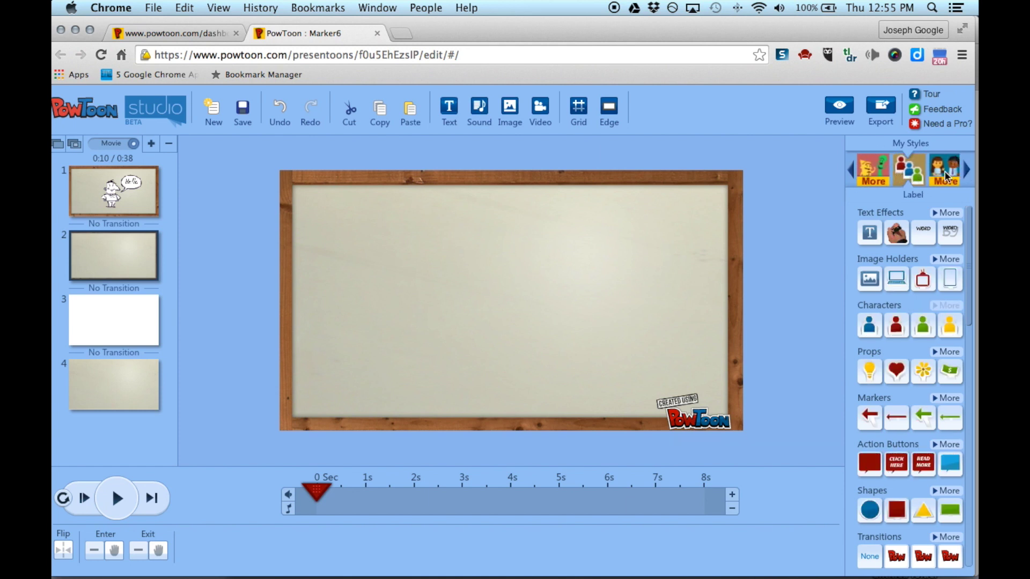
Step: Place a Hands-style fist at slide 2's right edge, timed from 3 to 6.5 seconds
click(967, 169)
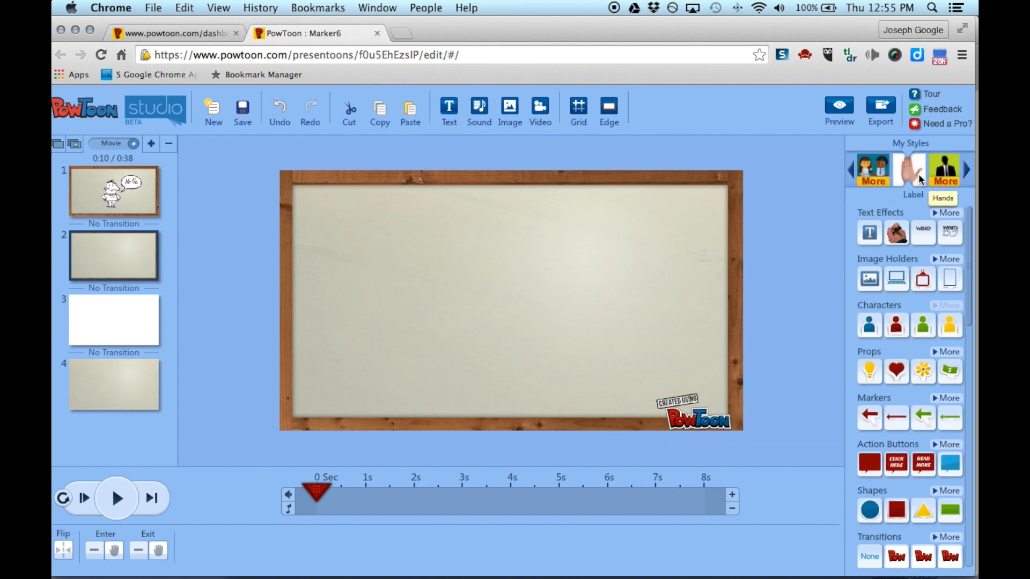
click(920, 179)
drag(923, 326, 528, 300)
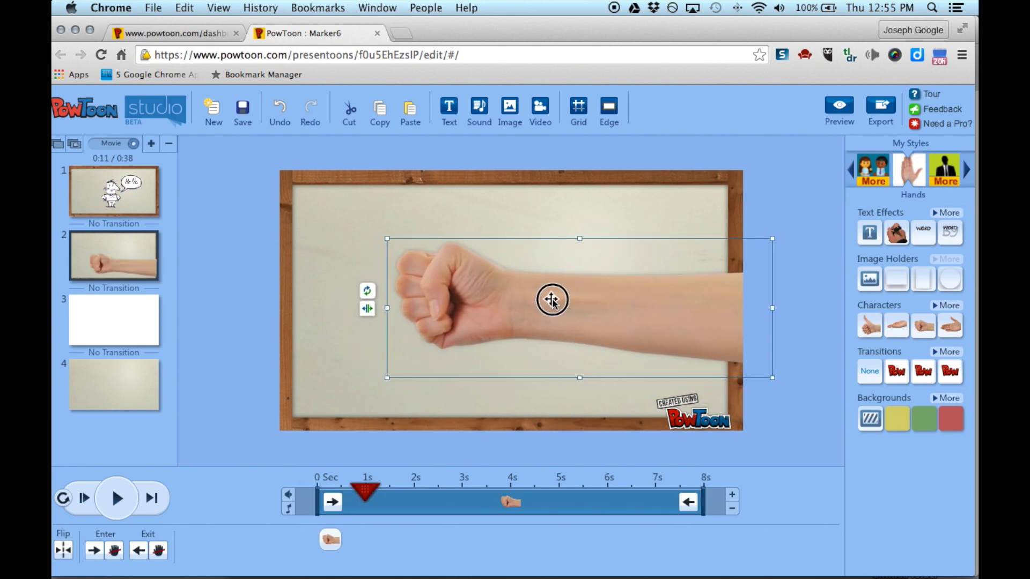
drag(552, 300, 558, 300)
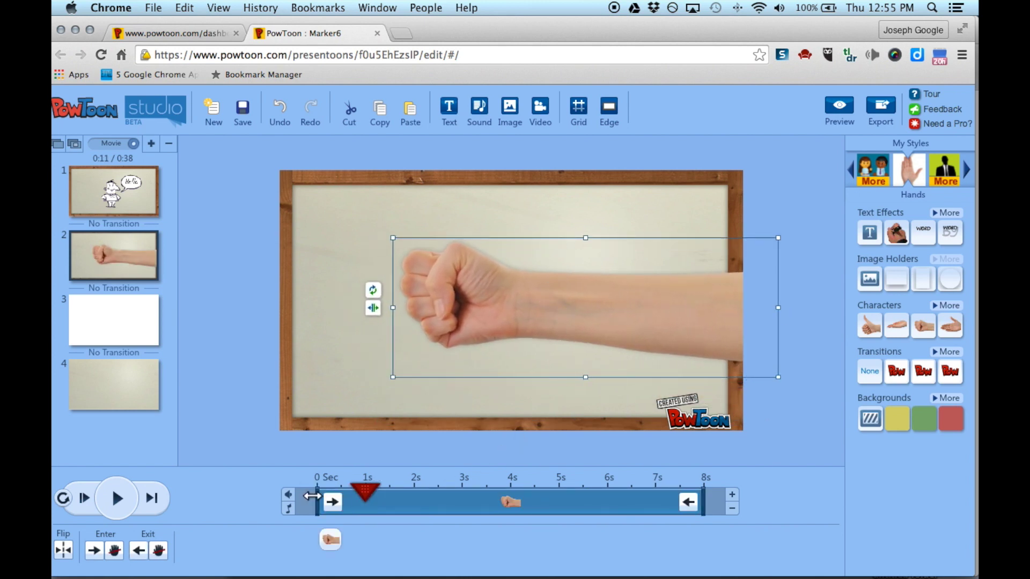
drag(318, 496, 462, 496)
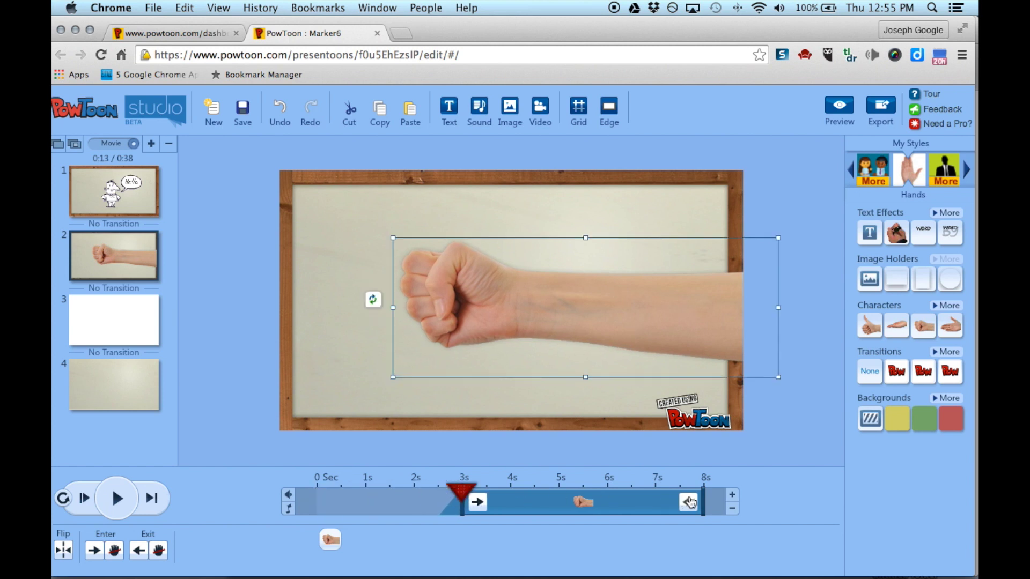
drag(697, 494, 630, 496)
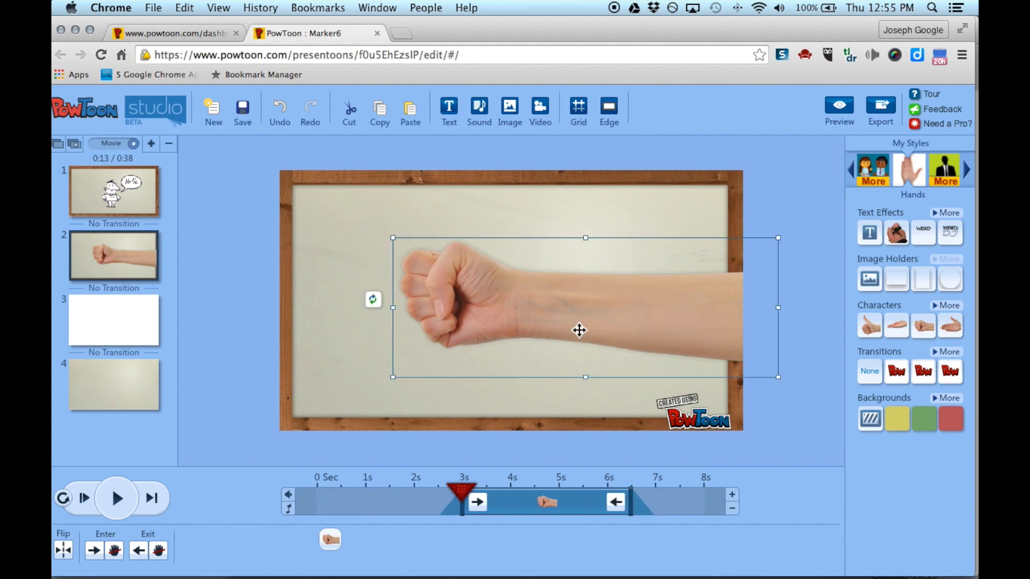
drag(535, 294, 689, 294)
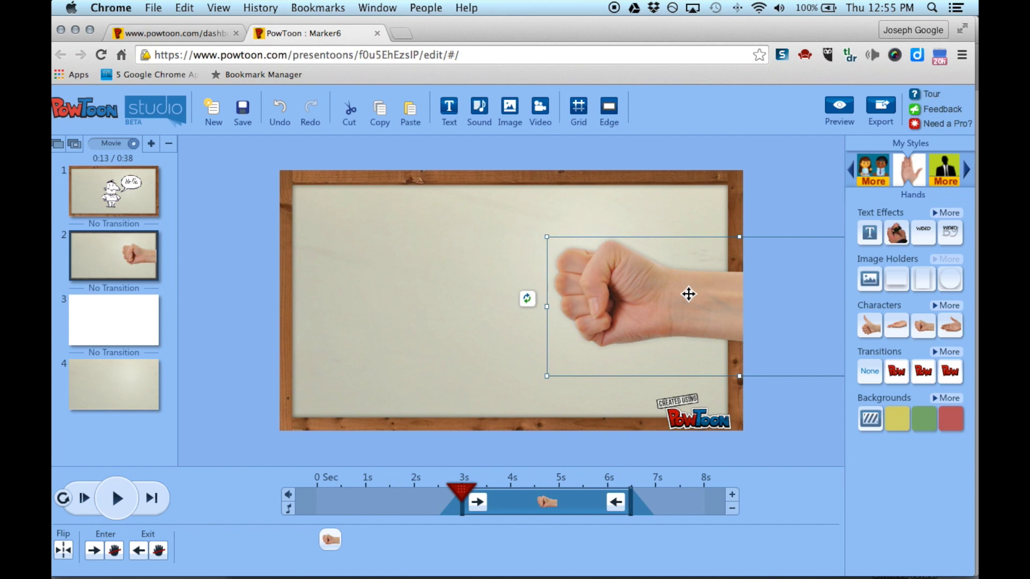
Step: Add a text box reading 'ldsjflsjdflk' at the upper left of slide 2
click(449, 117)
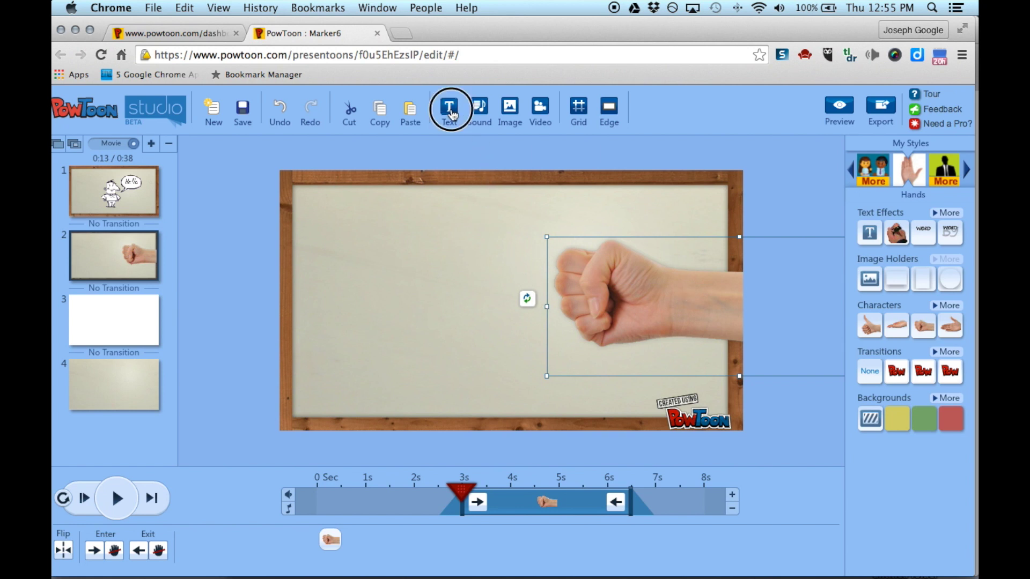
double_click(462, 306)
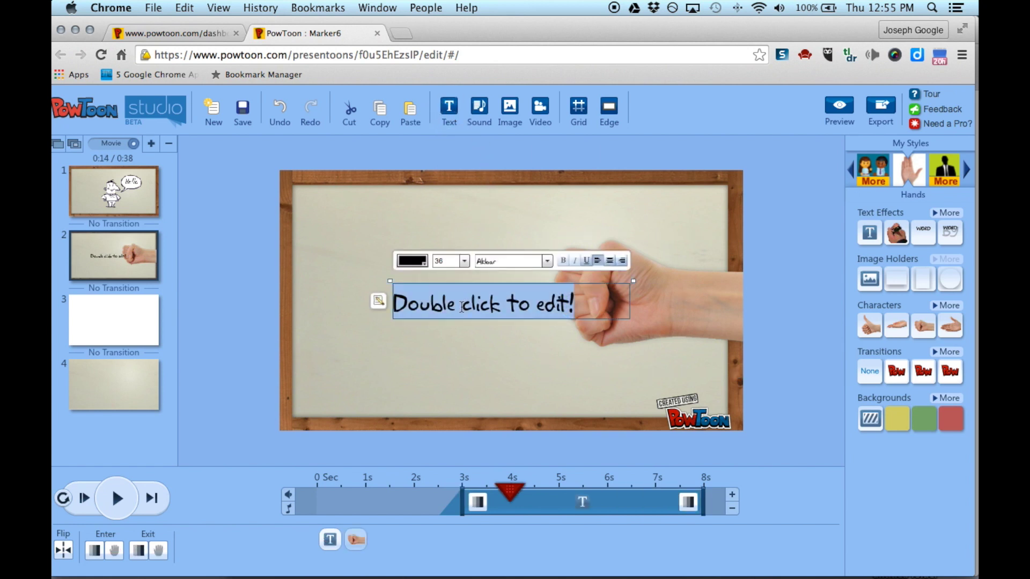
text(ldsjflsjdflk)
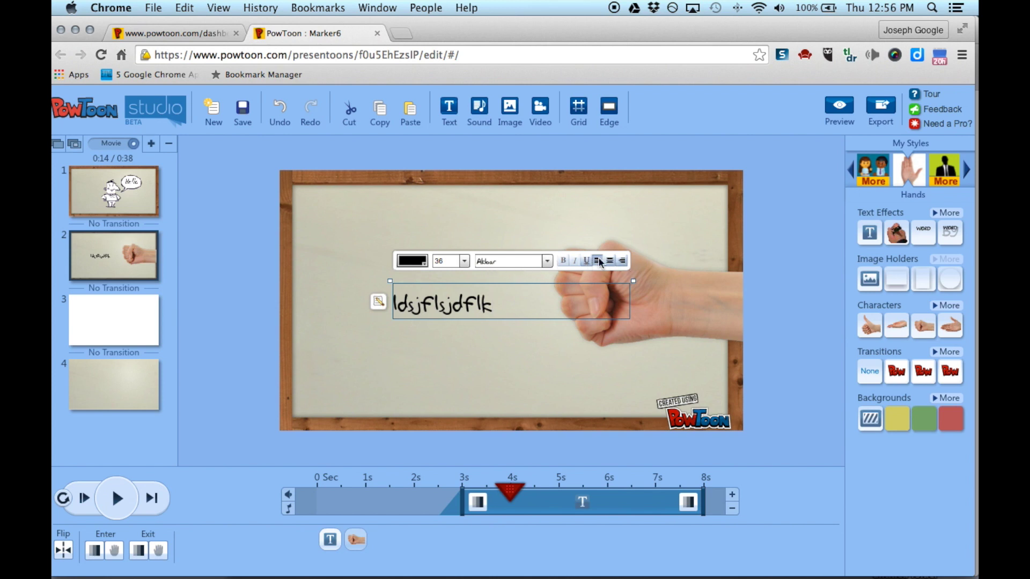
click(484, 344)
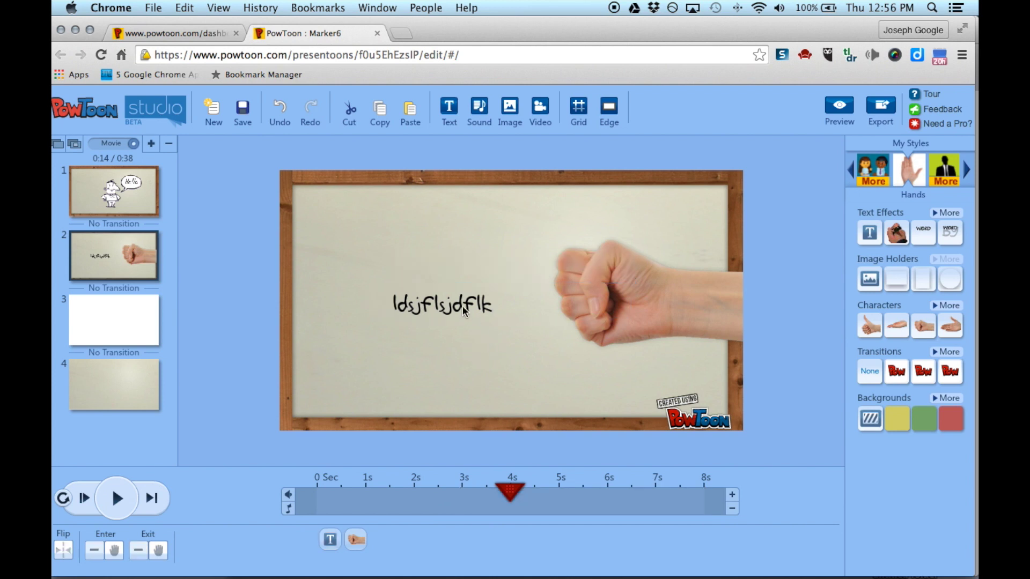
drag(462, 306, 388, 257)
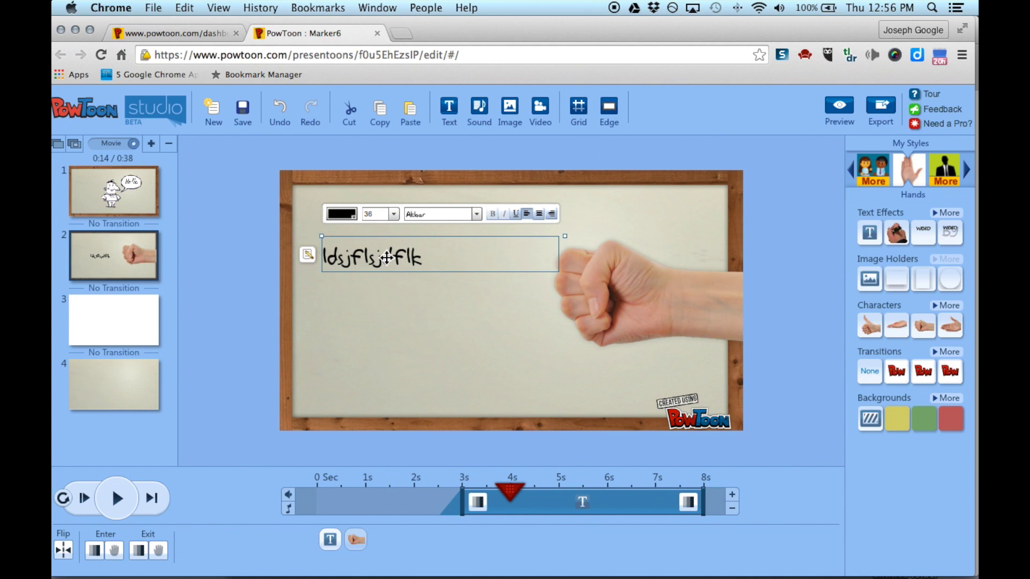
click(452, 336)
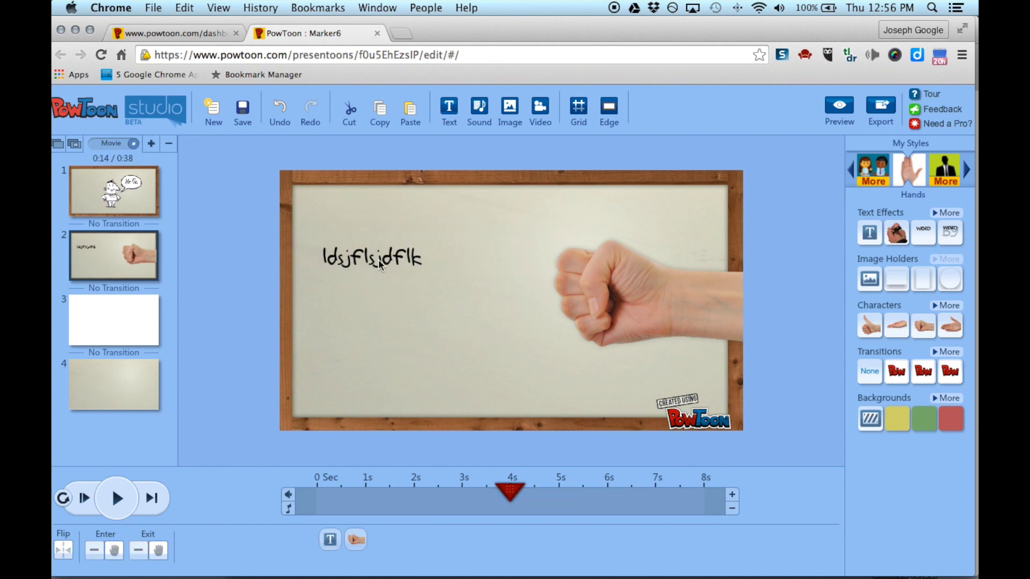
Step: Time the text box to show from about 1.5 to 6 seconds
click(512, 484)
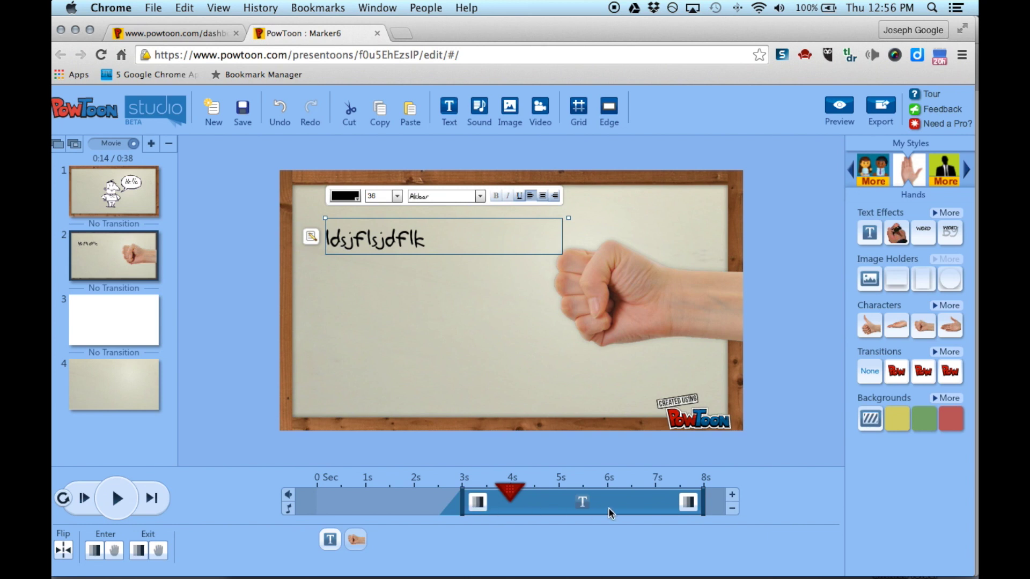
drag(695, 506, 591, 502)
drag(468, 505, 396, 503)
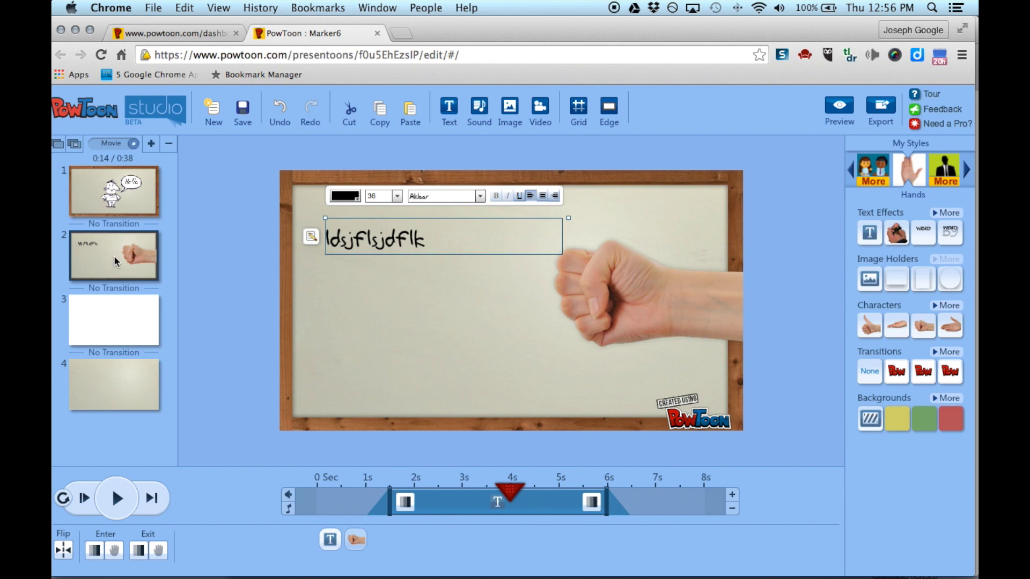
click(451, 296)
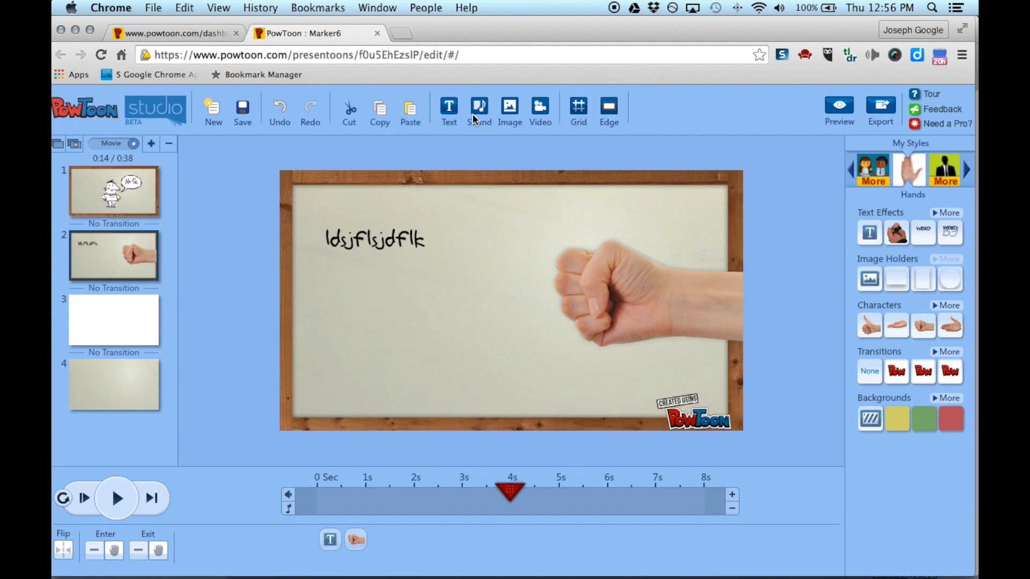
Step: Search Flickr for 'hand' and import the second hand photo onto slide 2
click(508, 109)
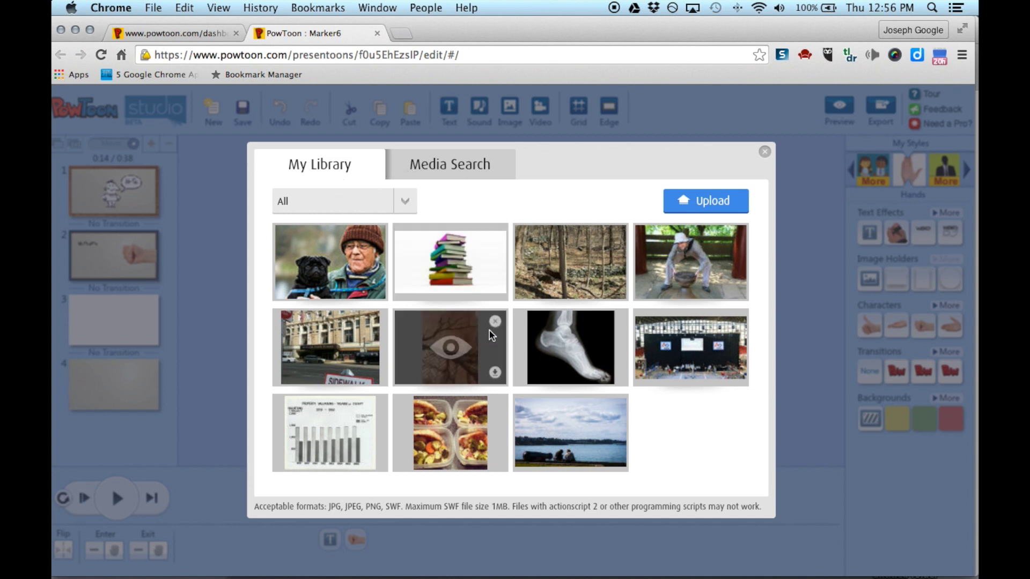
click(467, 166)
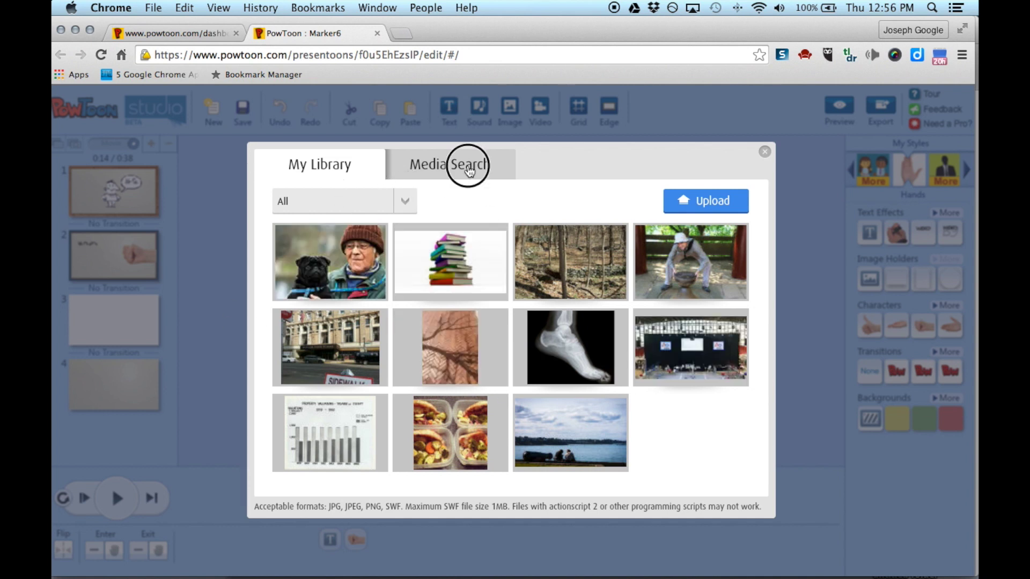
click(417, 199)
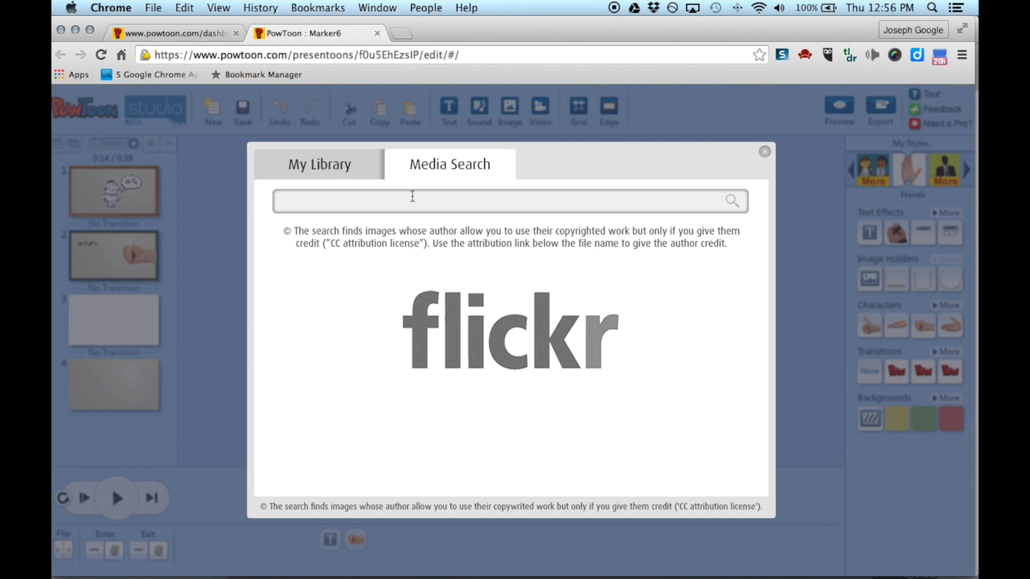
text(hand)
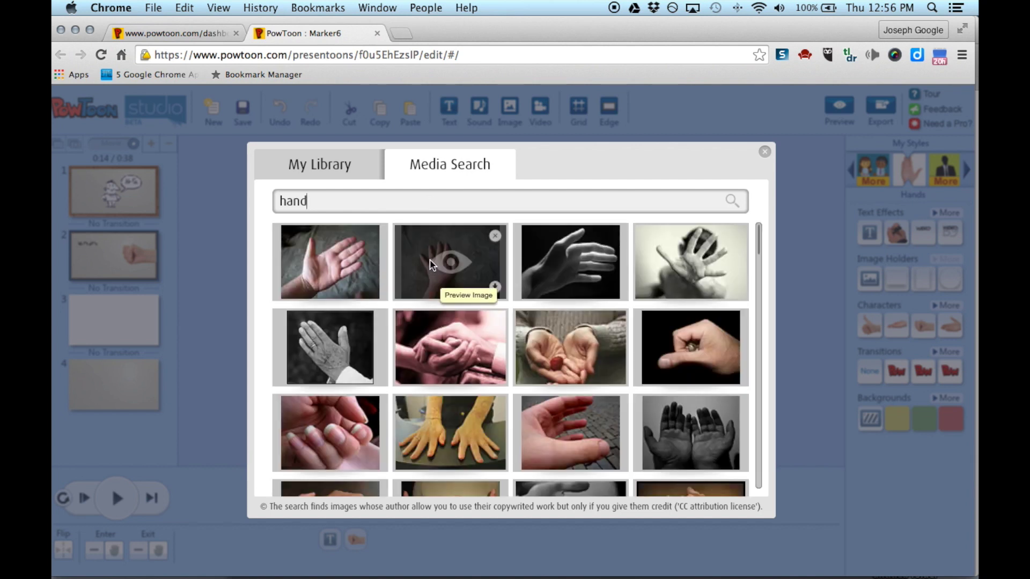
click(429, 259)
click(494, 288)
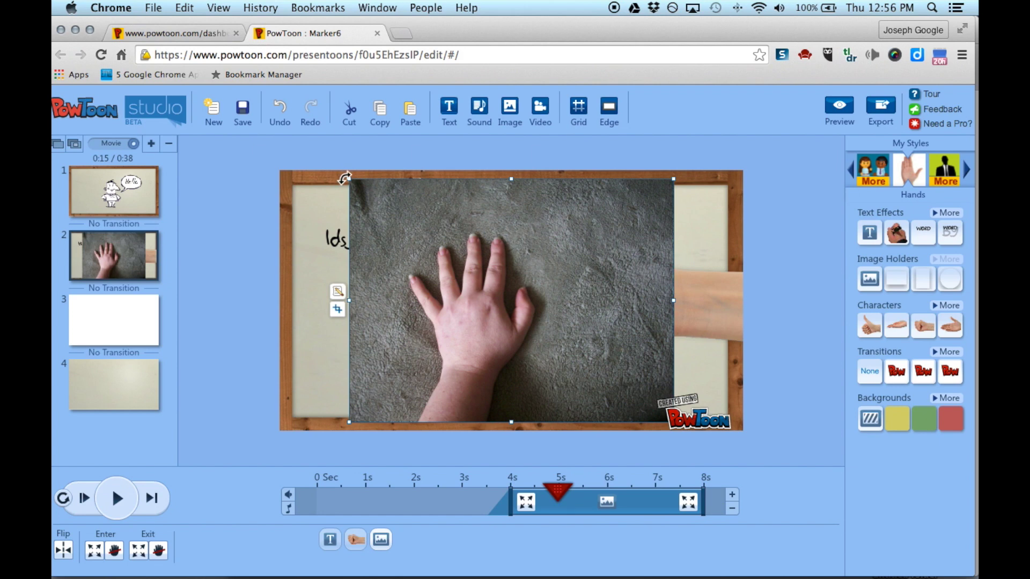
Step: Shrink the Flickr hand photo and place it below the text, left of the fist
drag(349, 178, 510, 300)
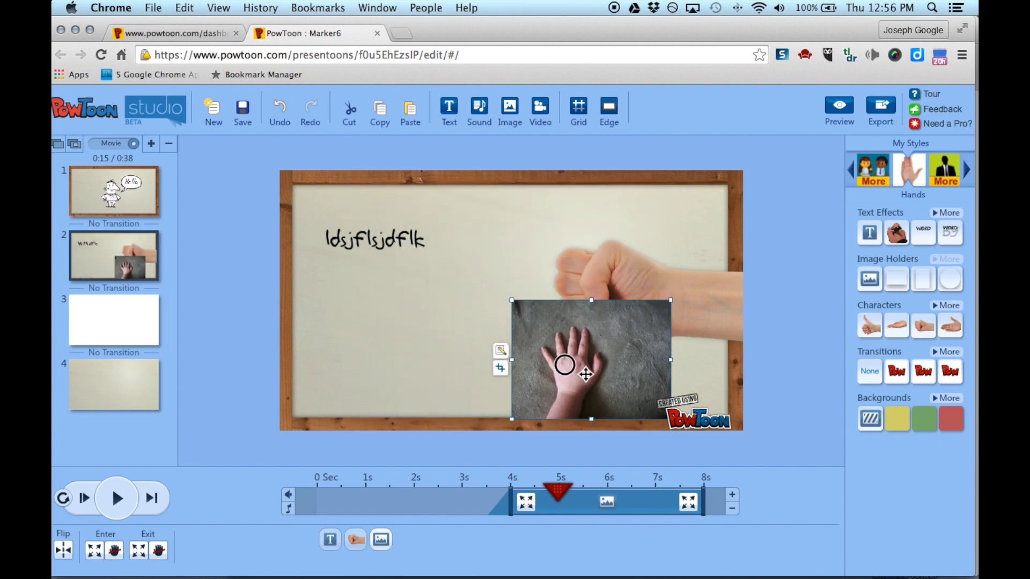
drag(571, 365, 408, 347)
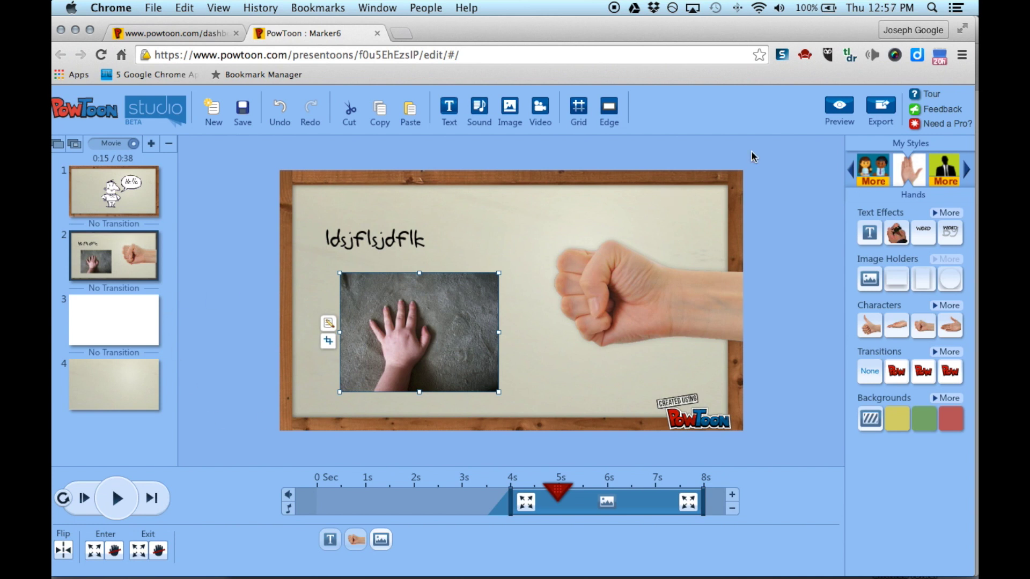
Step: Preview the presentation, then close the loading preview player
click(846, 109)
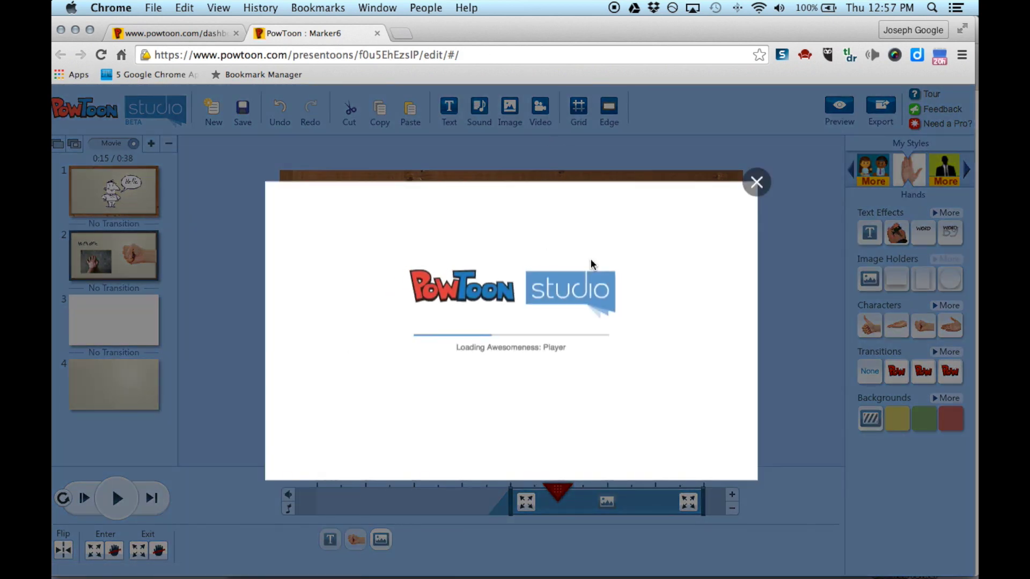
click(756, 182)
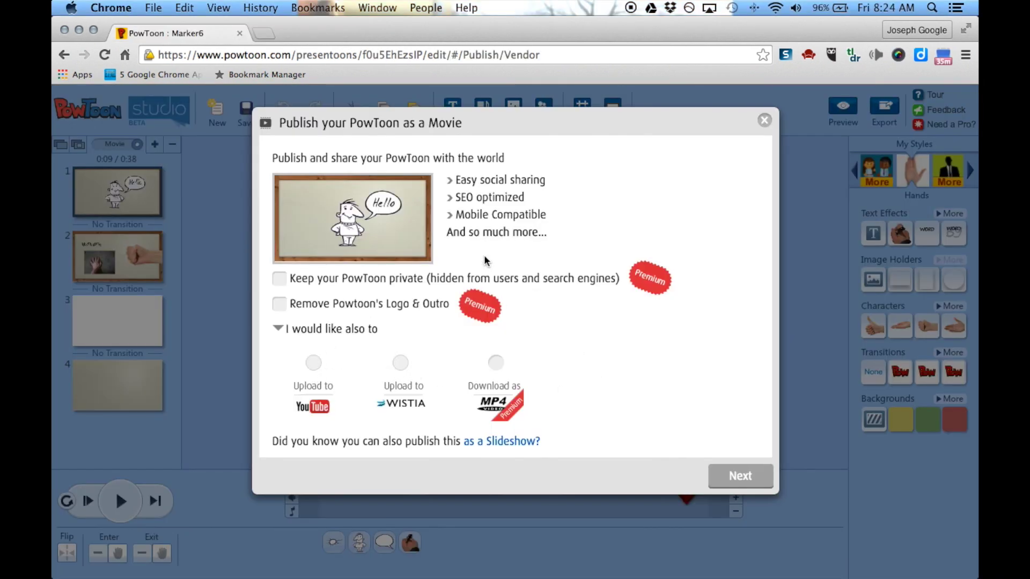
Step: Keep Standard 480P quality, set the category to Personal Resume and confirm the title Marker6
click(739, 475)
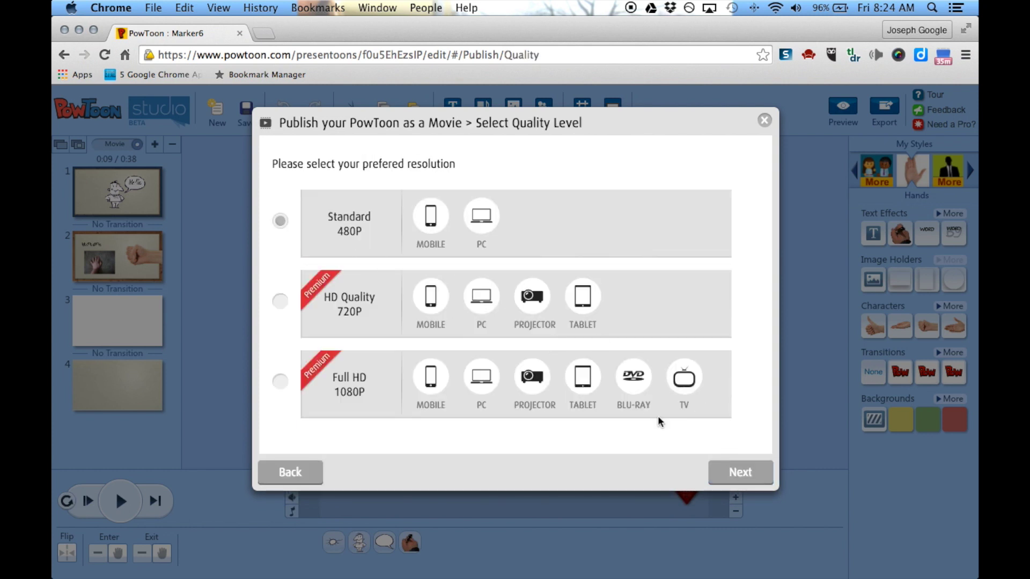
click(743, 473)
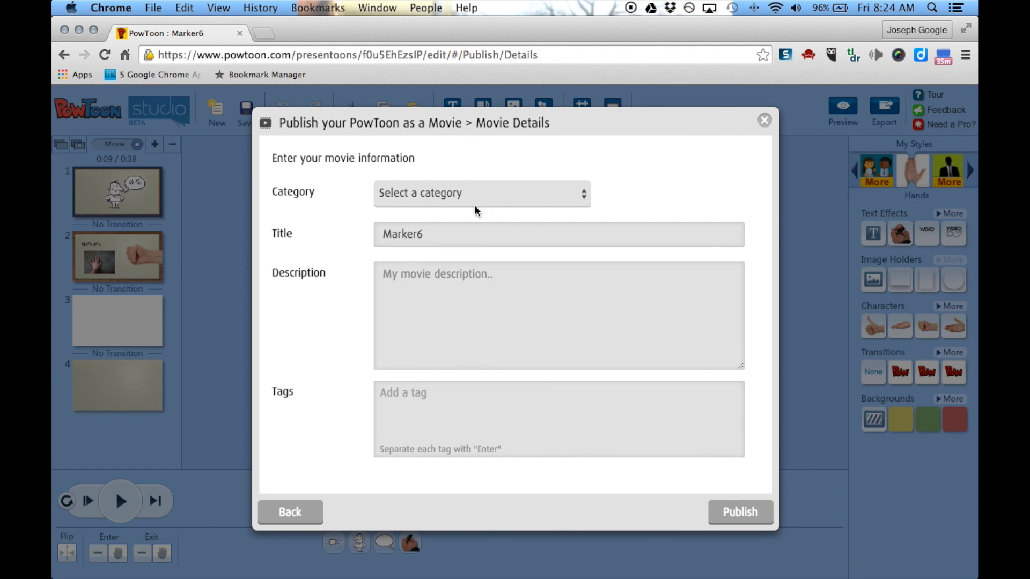
click(475, 201)
click(443, 237)
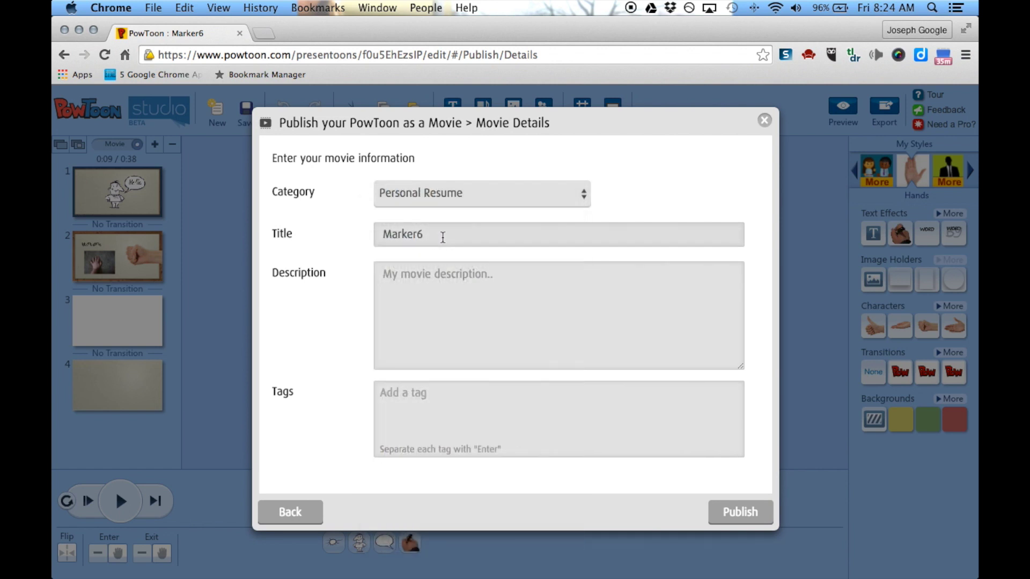
click(478, 236)
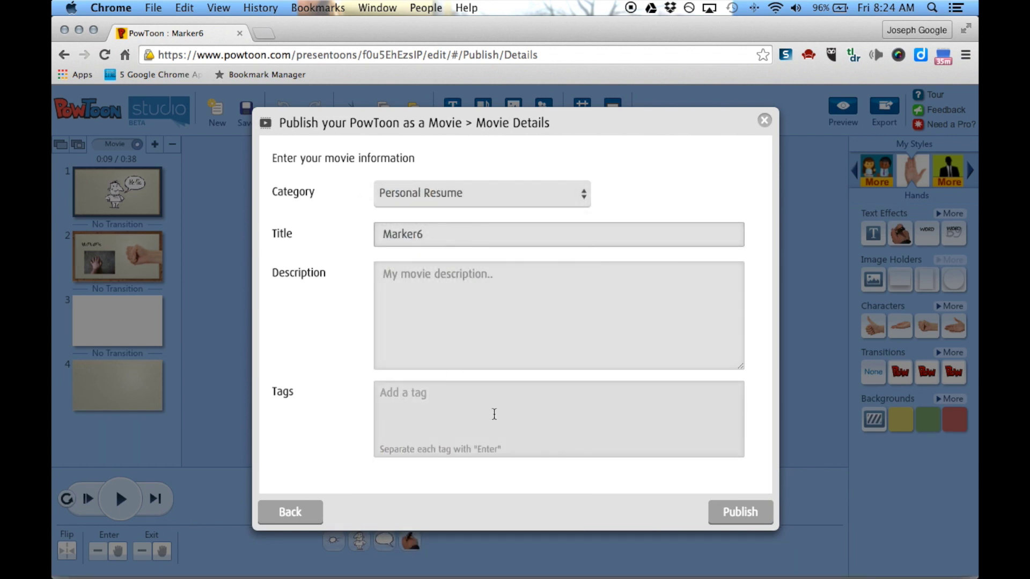
Step: Publish the Marker6 movie
click(733, 511)
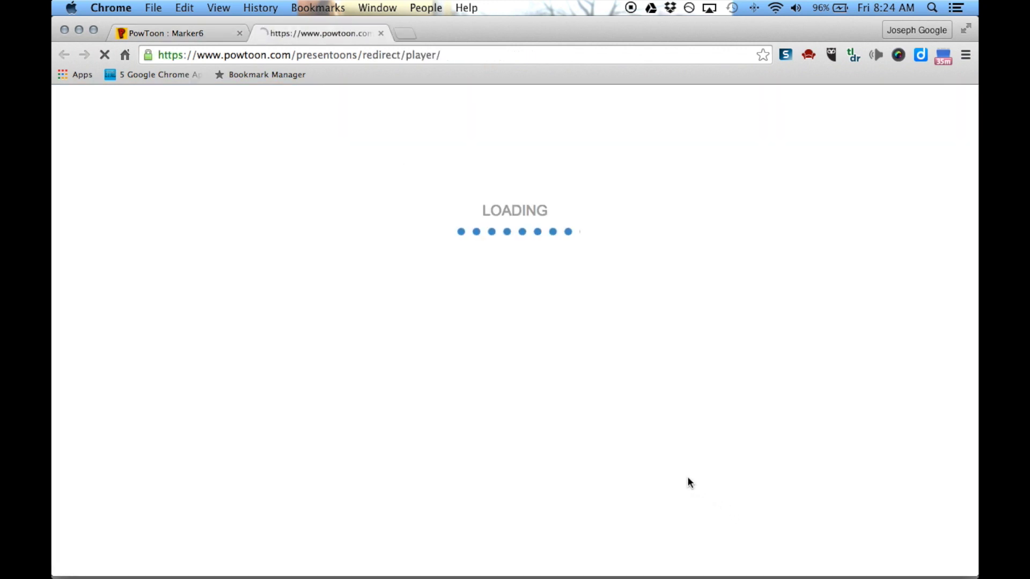